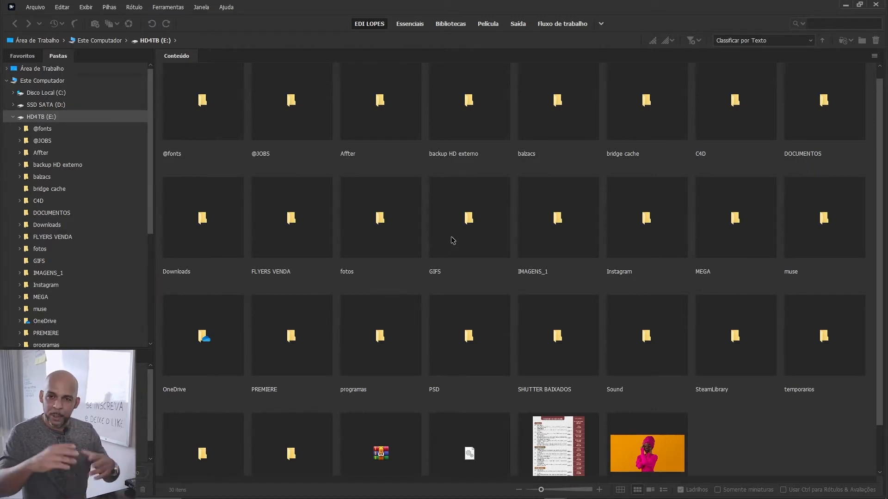
Step: Open the IMAGENS_1 folder on drive E: and look through its subfolders in the folder tree
{"action": "double_click", "coordinate": [552, 203]}
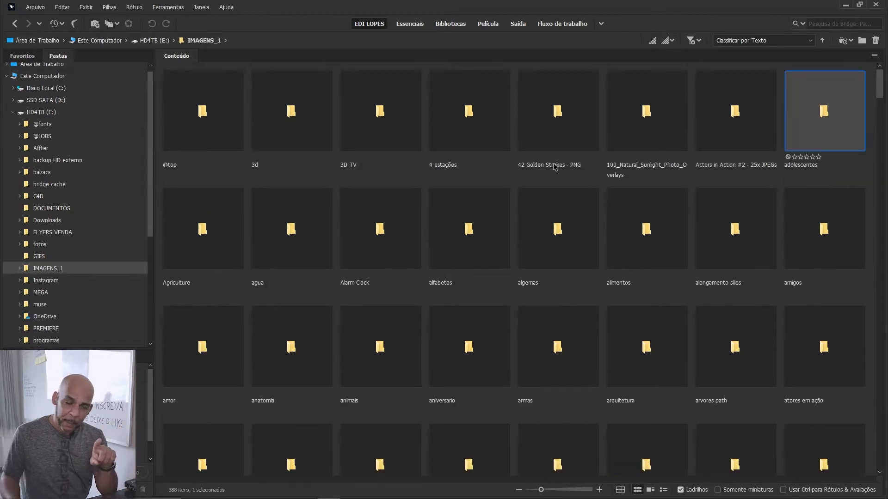
{"action": "left_click", "coordinate": [19, 269]}
{"action": "left_click_drag", "start_coordinate": [149, 93], "coordinate": [159, 204]}
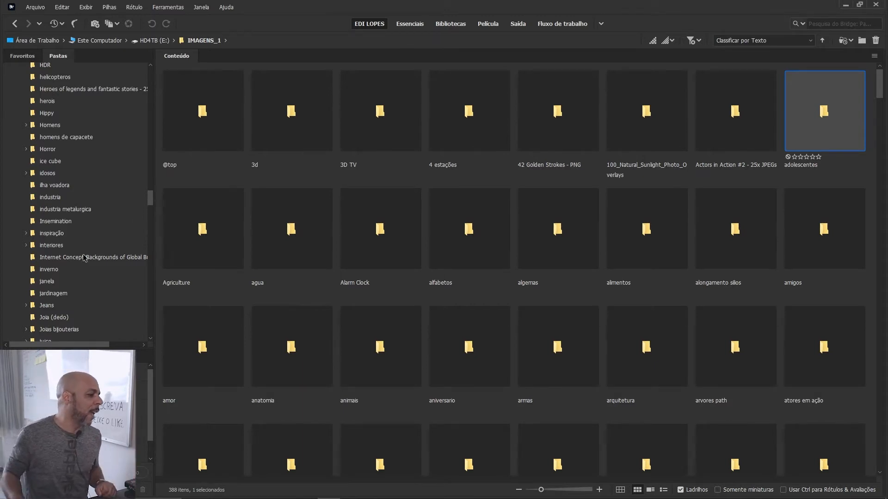
{"action": "left_click_drag", "start_coordinate": [150, 204], "coordinate": [143, 90]}
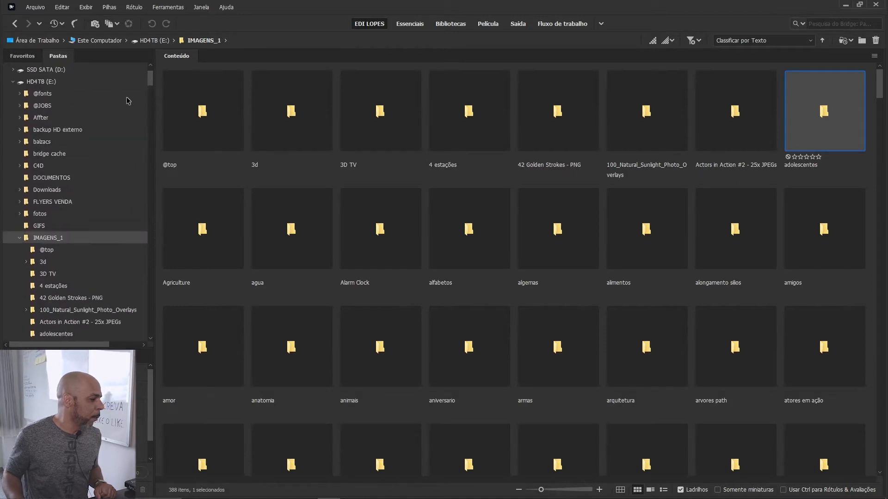
{"action": "left_click", "coordinate": [19, 238]}
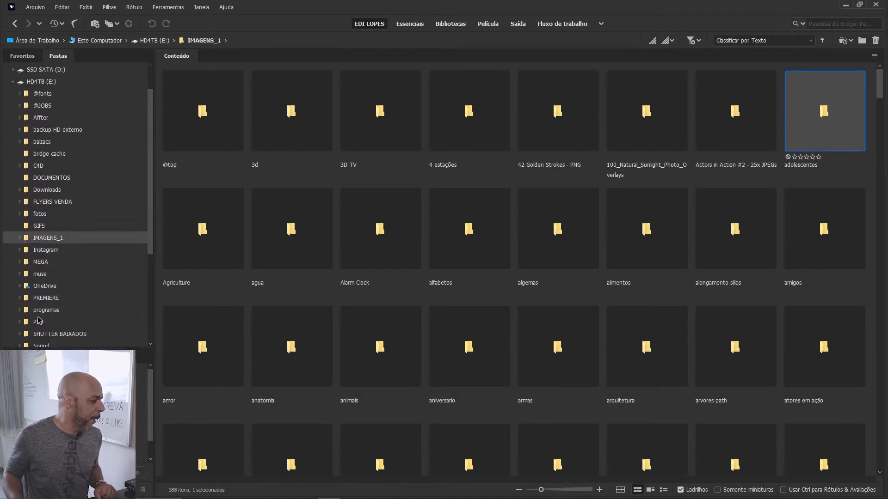
{"action": "left_click", "coordinate": [19, 322]}
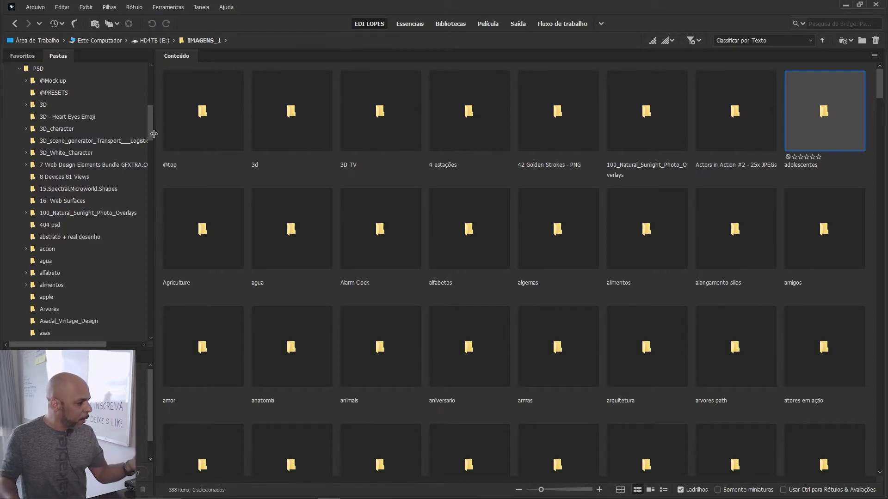
{"action": "left_click_drag", "start_coordinate": [151, 134], "coordinate": [137, 63]}
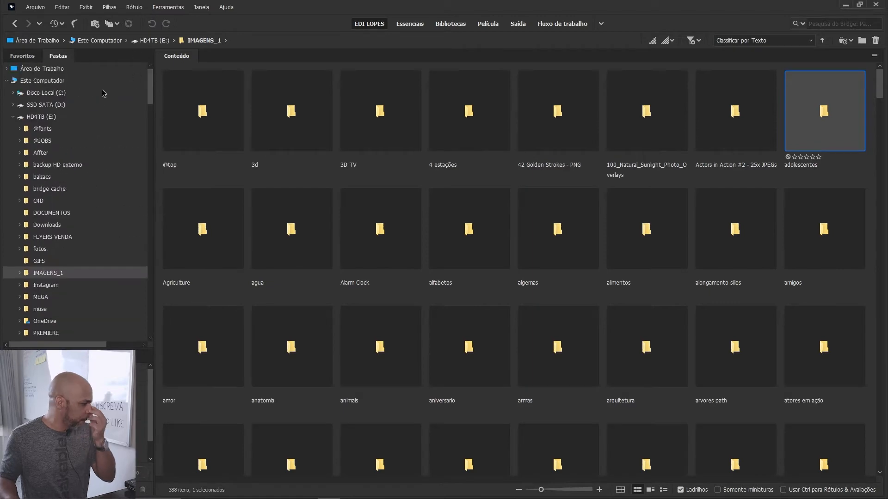
{"action": "scroll", "coordinate": [37, 245], "scroll_direction": "down", "scroll_amount": 5}
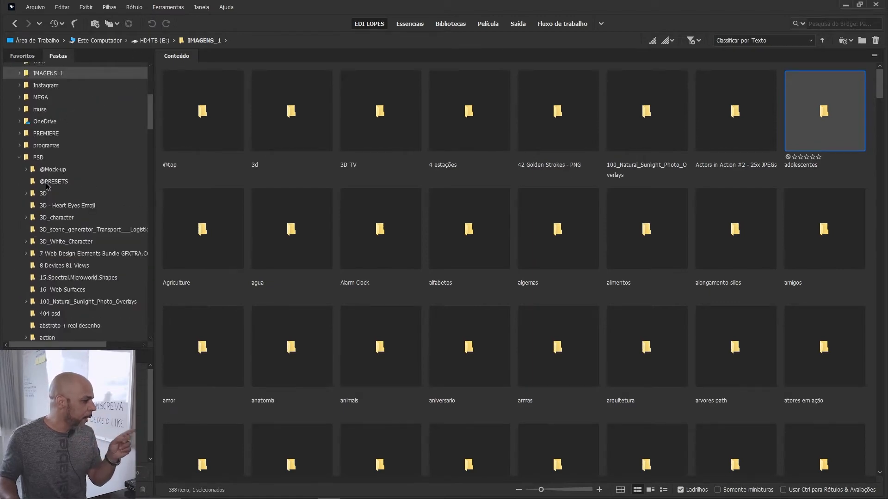
{"action": "left_click", "coordinate": [55, 170]}
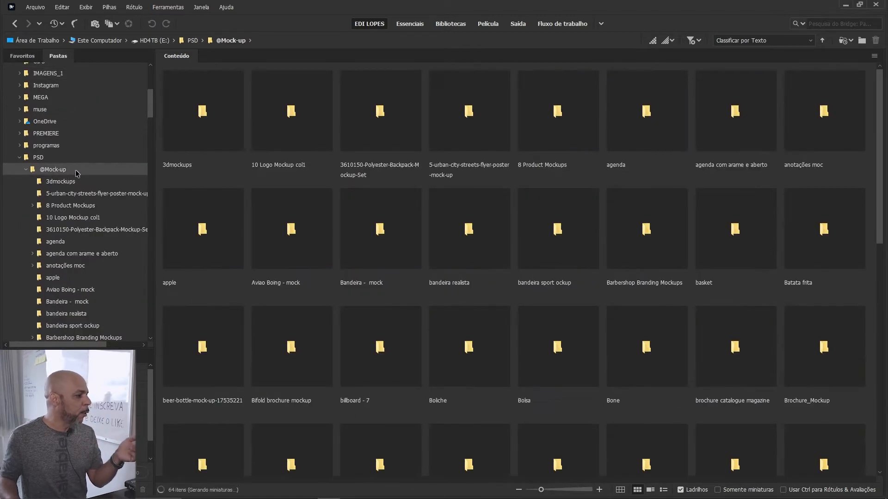
{"action": "scroll", "coordinate": [74, 194], "scroll_direction": "down", "scroll_amount": 15}
{"action": "scroll", "coordinate": [67, 223], "scroll_direction": "down", "scroll_amount": 20}
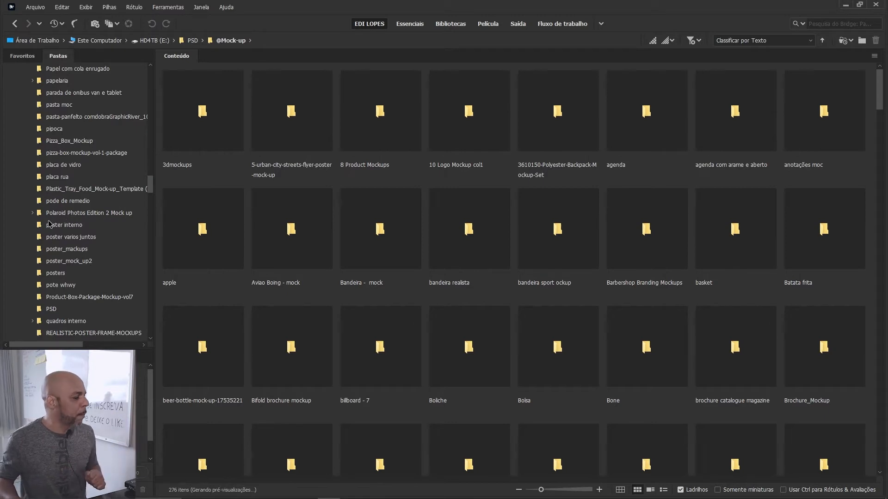
{"action": "scroll", "coordinate": [60, 250], "scroll_direction": "down", "scroll_amount": 5}
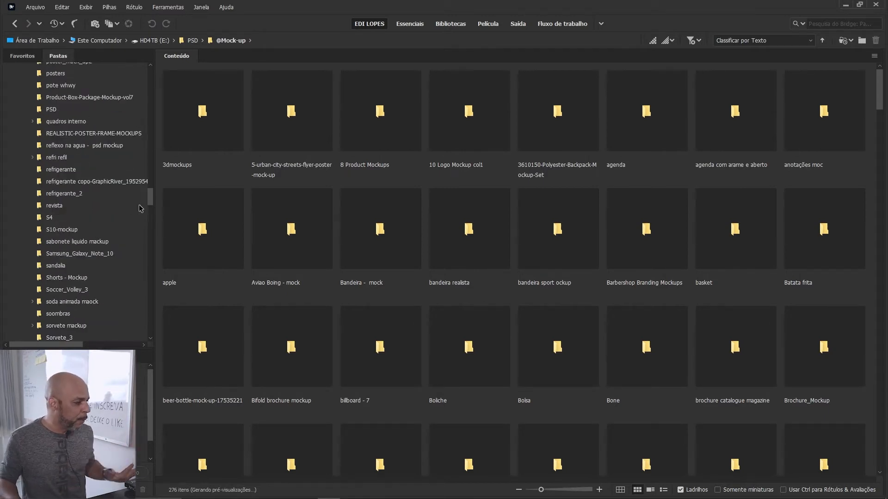
{"action": "left_click_drag", "start_coordinate": [151, 198], "coordinate": [149, 96]}
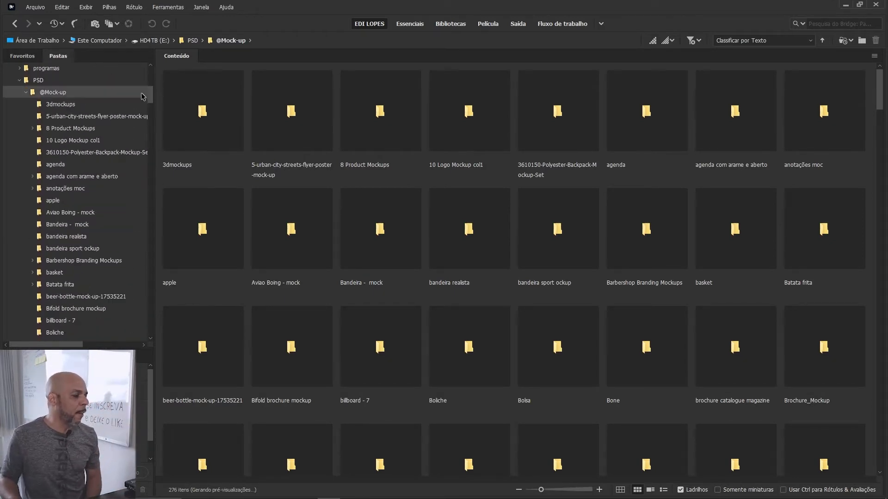
{"action": "left_click", "coordinate": [26, 92]}
Step: View the action folder inside PSD, and open and expand the alfabeto folder
{"action": "scroll", "coordinate": [49, 204], "scroll_direction": "down", "scroll_amount": 4}
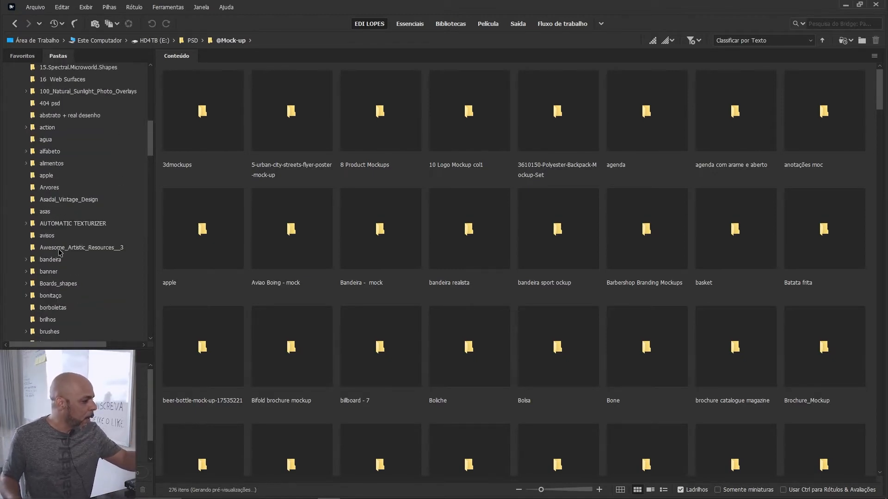
{"action": "left_click", "coordinate": [48, 129]}
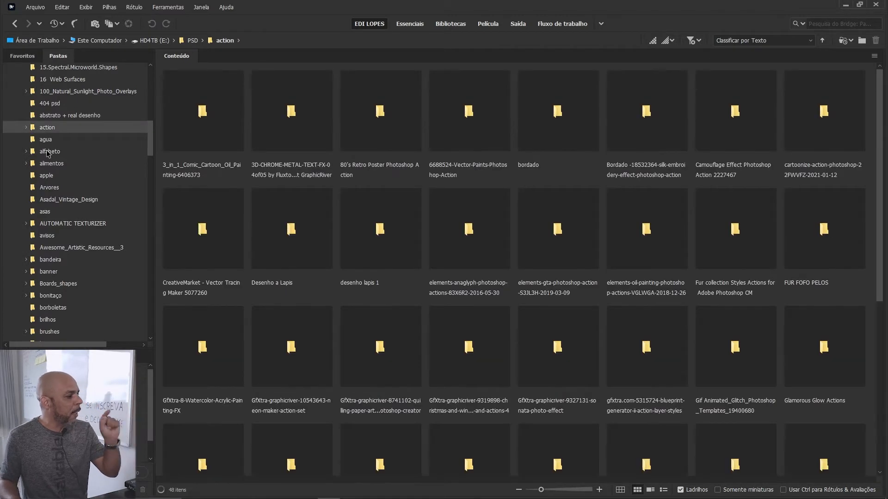
{"action": "left_click", "coordinate": [25, 154]}
{"action": "left_click", "coordinate": [25, 153]}
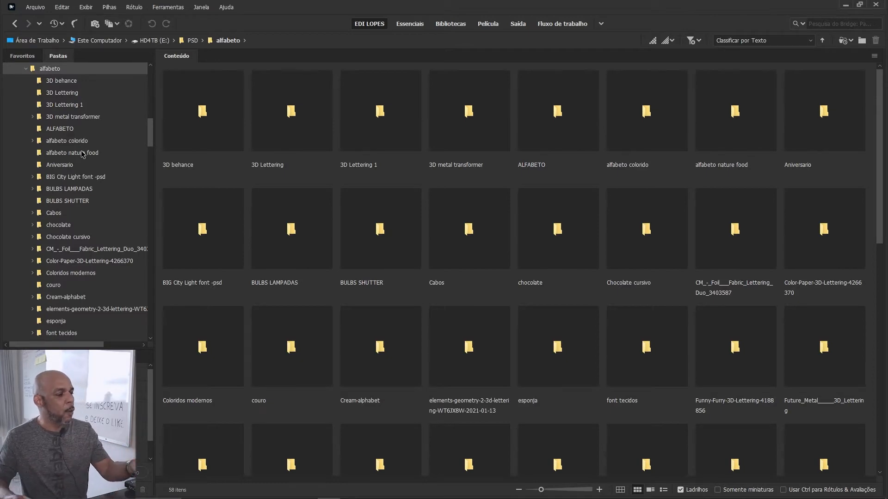
Step: Compare the letter images in the 3D behance, 3D Lettering and 3D Lettering 1 folders
{"action": "left_click", "coordinate": [65, 81]}
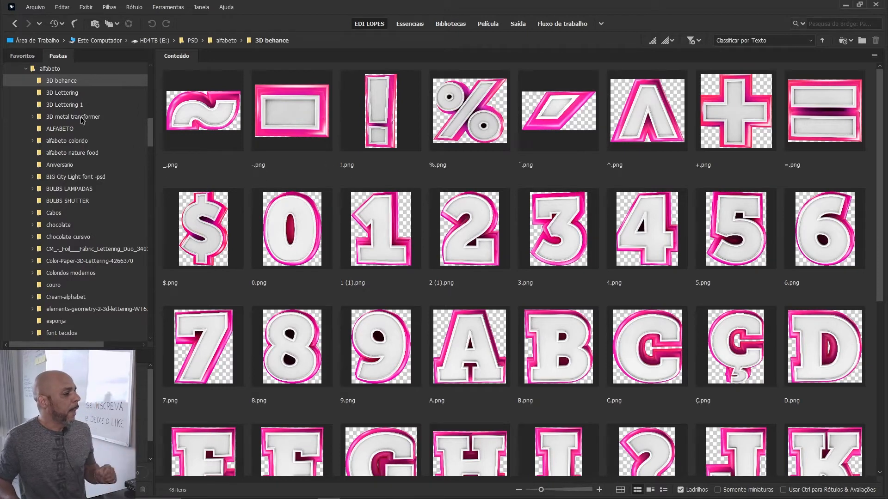
{"action": "left_click", "coordinate": [62, 93]}
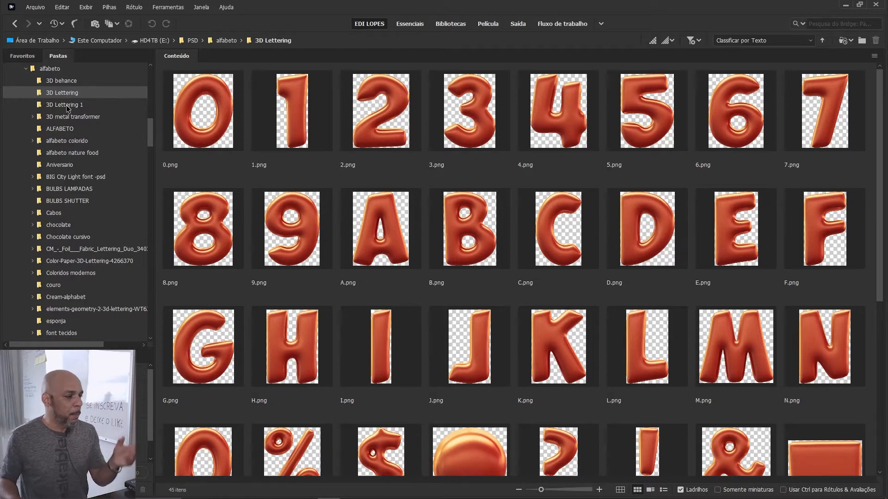
{"action": "left_click", "coordinate": [69, 106]}
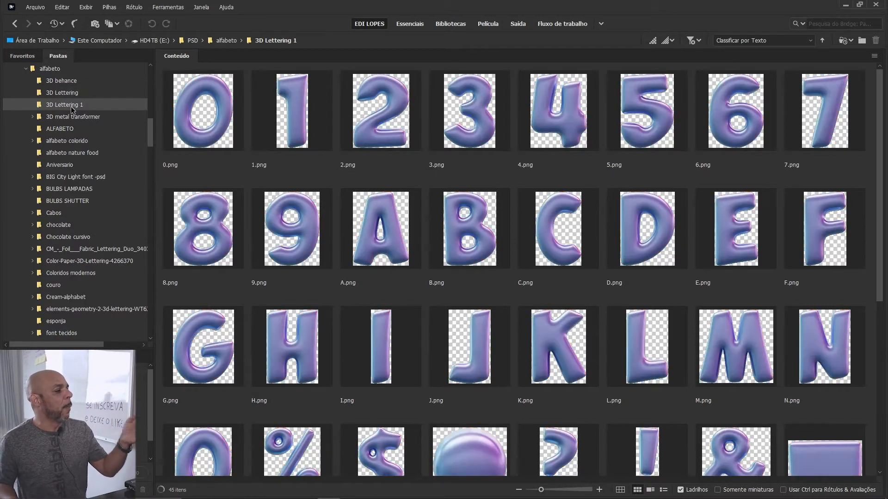
{"action": "left_click", "coordinate": [73, 95]}
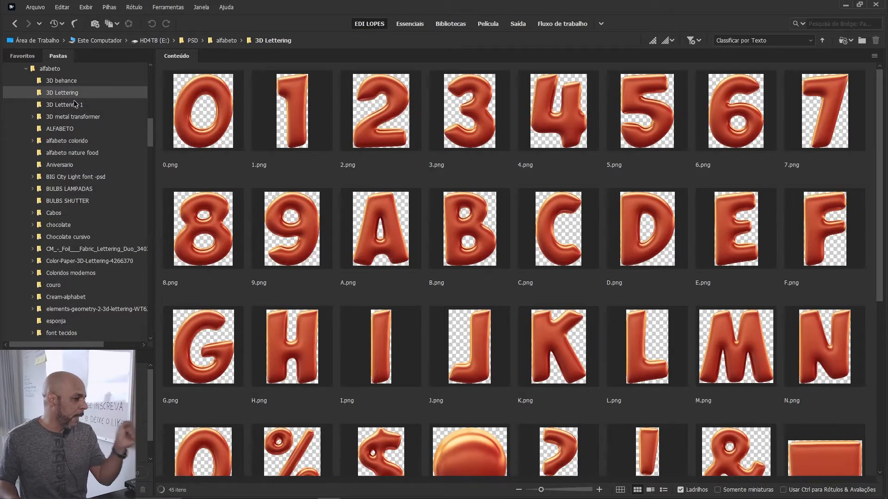
{"action": "left_click", "coordinate": [72, 107]}
Step: Expand 3D metal transformer, view the letters in view_01 and look over the remaining alphabet folders
{"action": "left_click", "coordinate": [62, 118]}
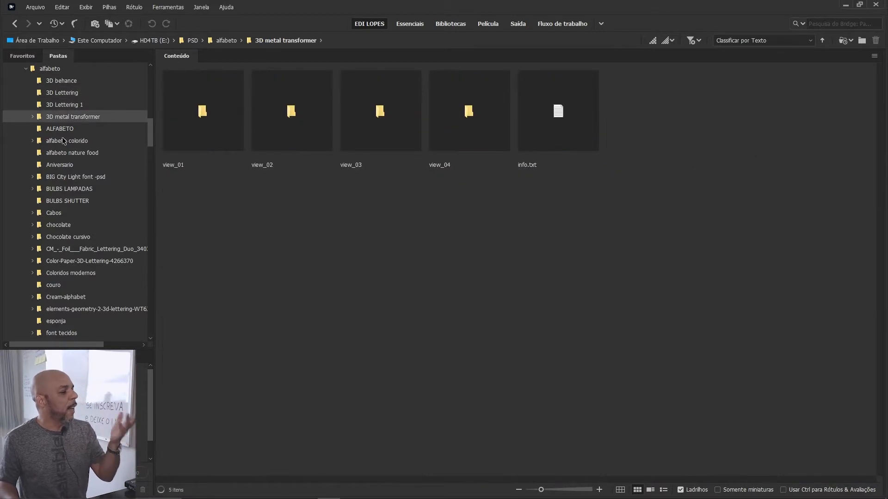
{"action": "left_click", "coordinate": [32, 117]}
{"action": "left_click", "coordinate": [63, 128]}
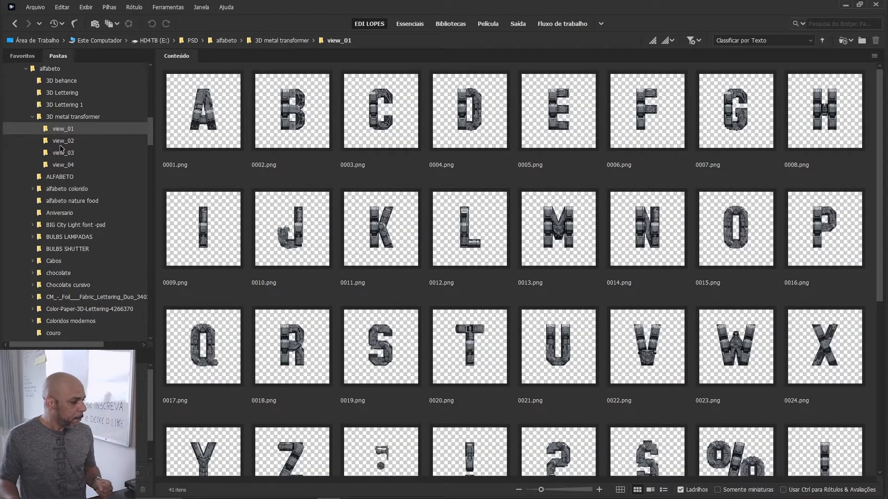
{"action": "scroll", "coordinate": [70, 158], "scroll_direction": "down", "scroll_amount": 7}
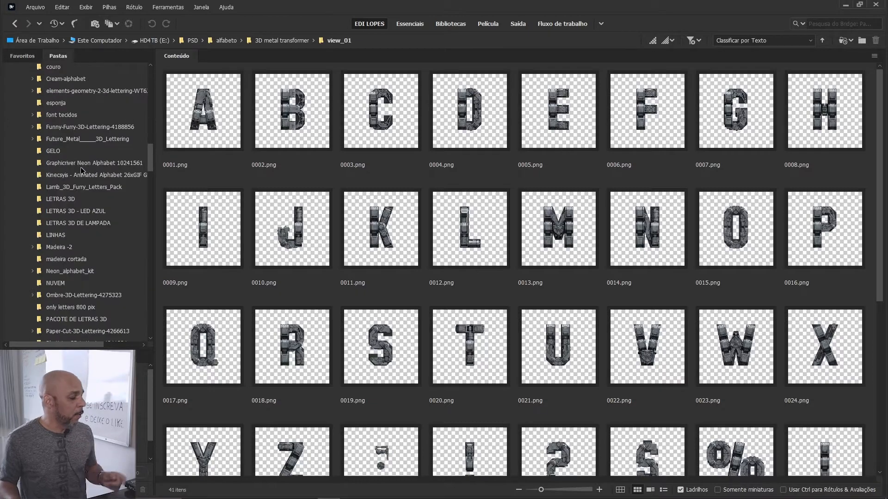
Step: Switch to Photoshop to view the BAILE FUNK flyer in 8.psd, and return to Bridge
{"action": "mouse_move", "coordinate": [226, 495]}
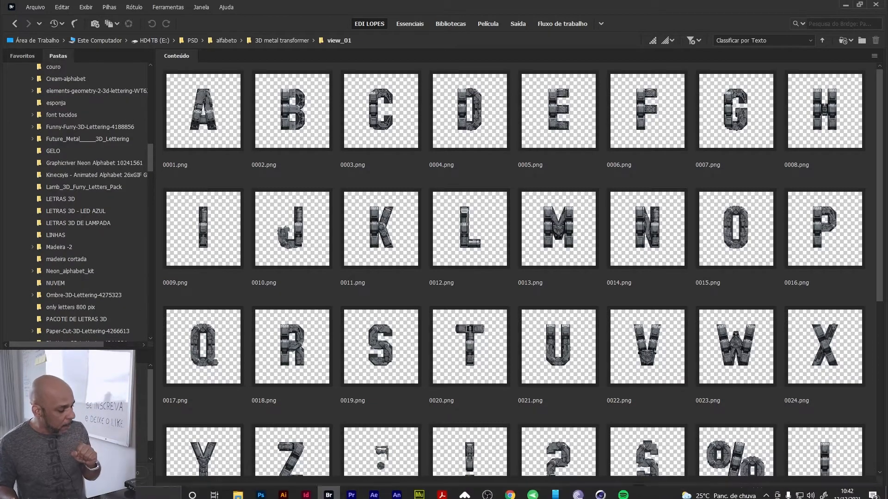
{"action": "left_click", "coordinate": [257, 492]}
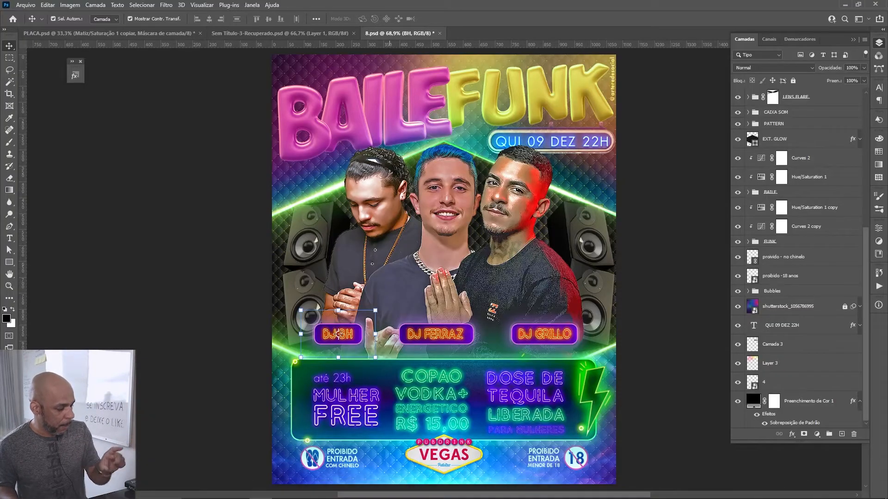
{"action": "left_click", "coordinate": [329, 495]}
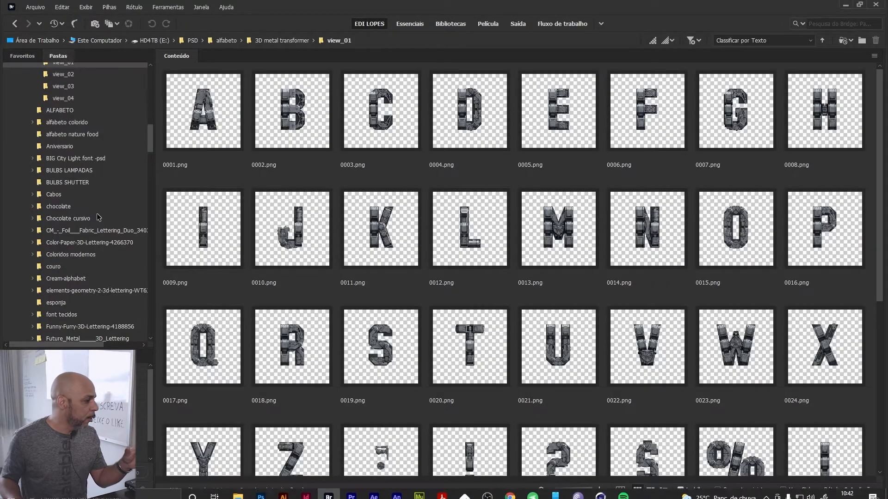
Step: View the 3D Lettering 1 letters, and reopen the 3D Lettering folder with the red letters
{"action": "scroll", "coordinate": [64, 150], "scroll_direction": "up", "scroll_amount": 4}
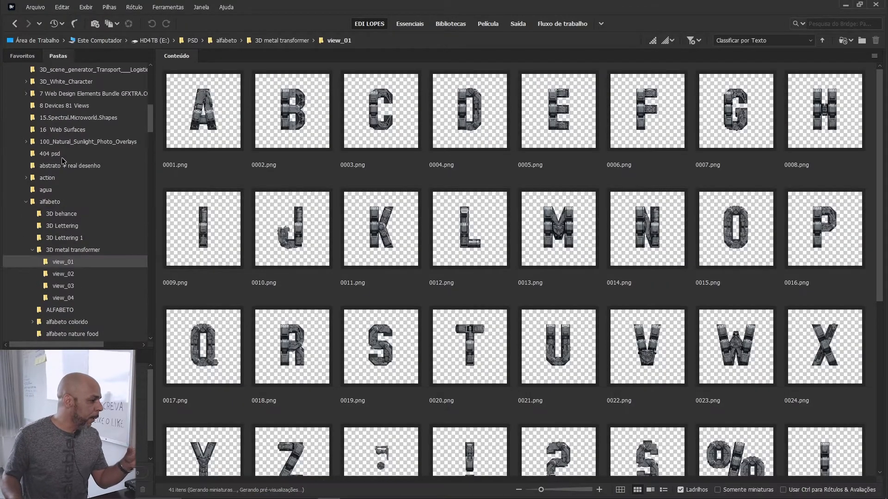
{"action": "left_click", "coordinate": [72, 239]}
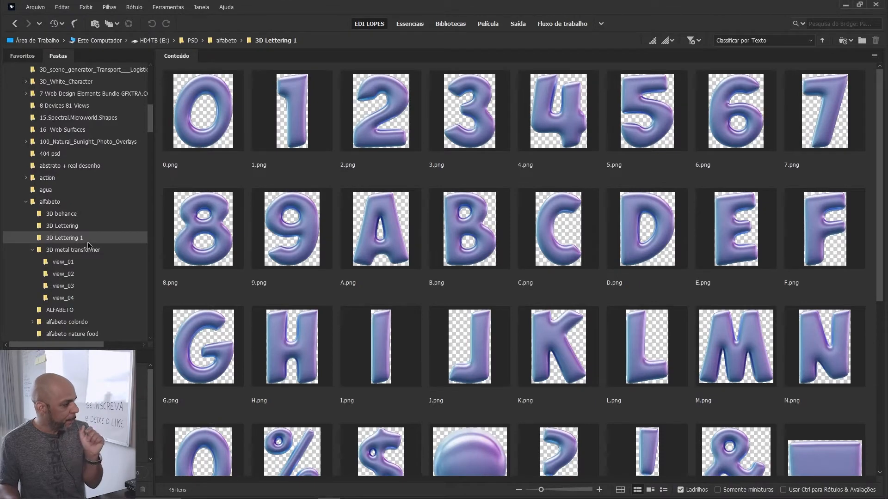
{"action": "left_click", "coordinate": [73, 227]}
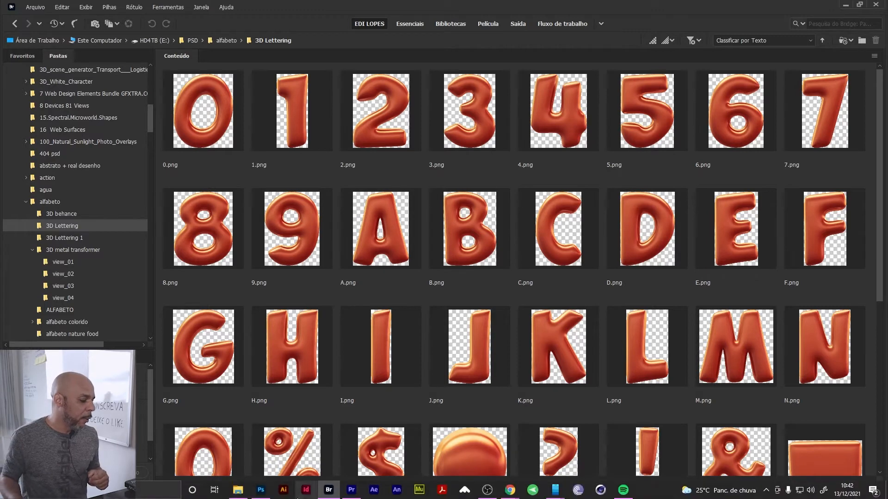
Step: Switch to Photoshop, locate the letter N of FUNK in the layers and select the Hue/Saturation 1 copy adjustment layer
{"action": "left_click", "coordinate": [263, 493]}
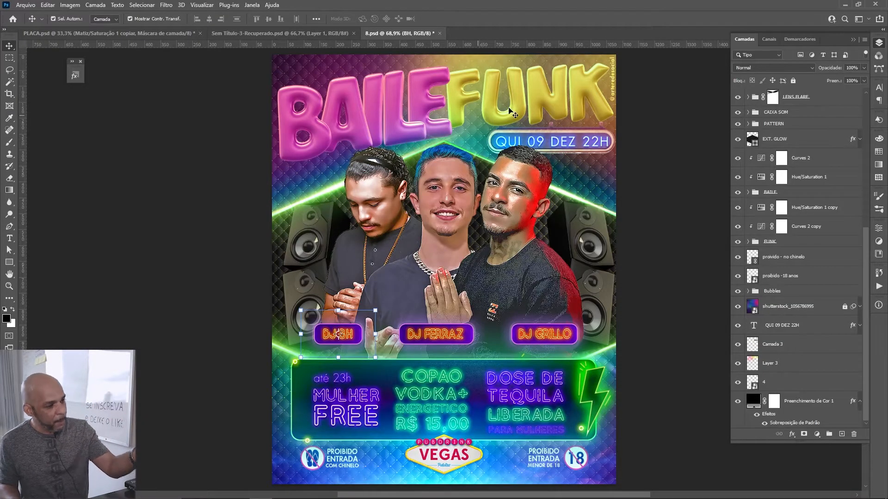
{"action": "left_click", "coordinate": [555, 103]}
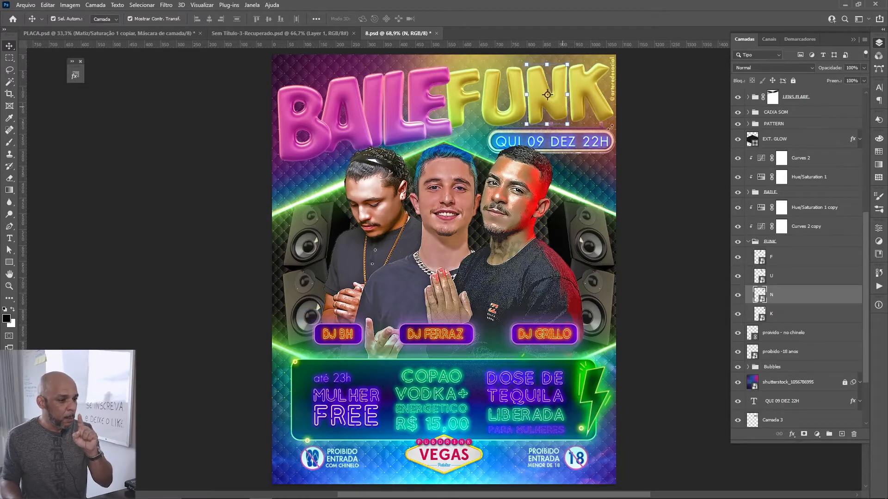
{"action": "left_click", "coordinate": [815, 209]}
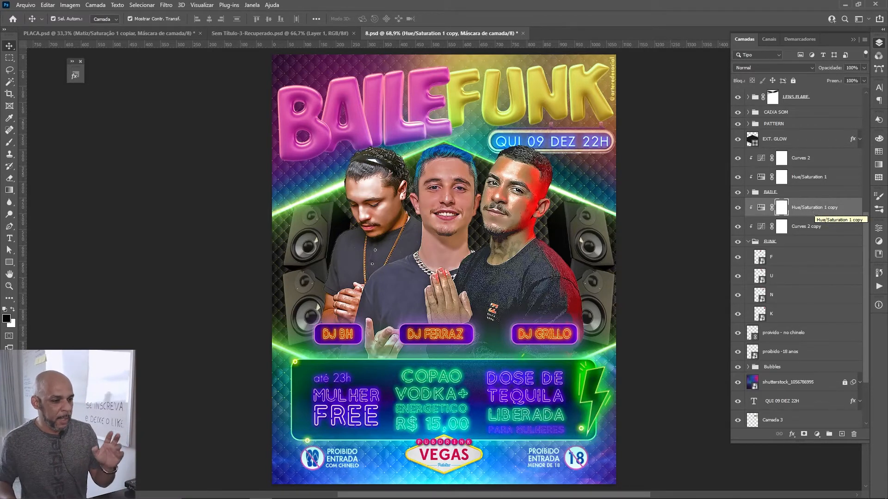
Step: Toggle the visibility of the Hue/Saturation 1 copy and Hue/Saturation 1 layers to compare the title's colours with and without them
{"action": "left_click", "coordinate": [738, 208]}
{"action": "left_click", "coordinate": [738, 208]}
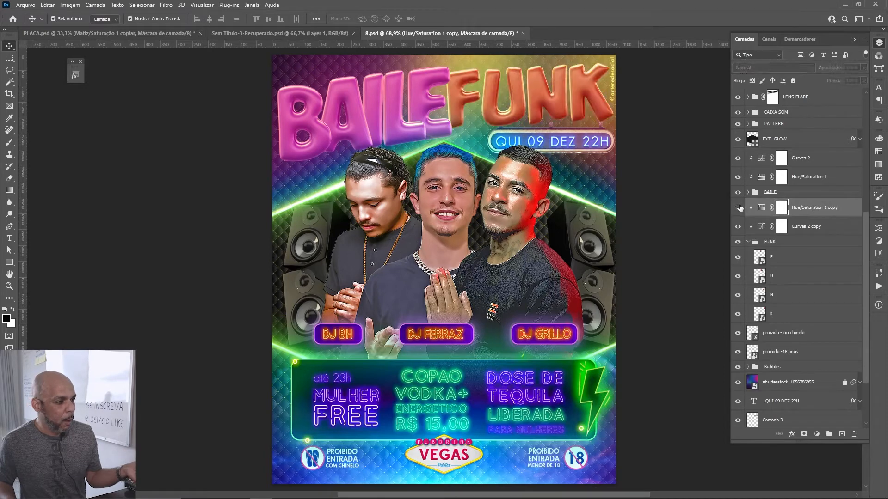
{"action": "left_click", "coordinate": [738, 207]}
{"action": "left_click", "coordinate": [738, 178]}
{"action": "left_click", "coordinate": [740, 181]}
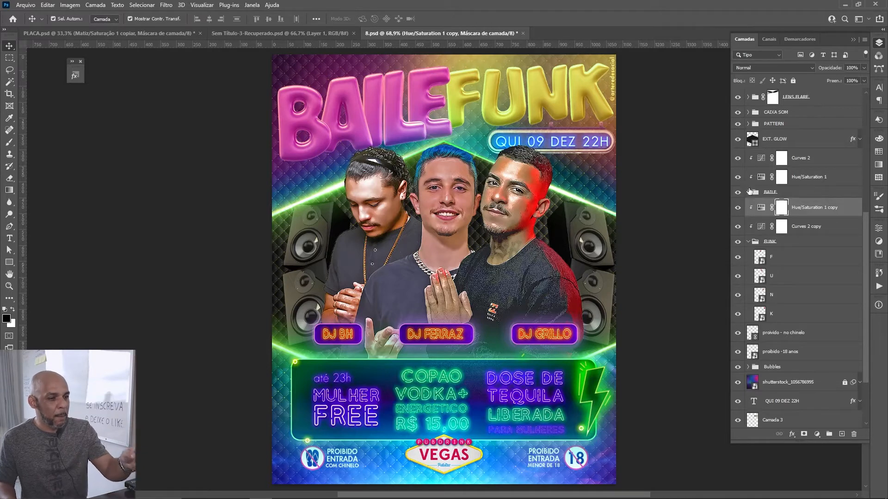
Step: Hide the Hue/Saturation 1, Curves 2 copy and Hue/Saturation 1 copy adjustment layers to view the original lettering colour, and show them again
{"action": "left_click", "coordinate": [739, 178]}
{"action": "left_click", "coordinate": [738, 228]}
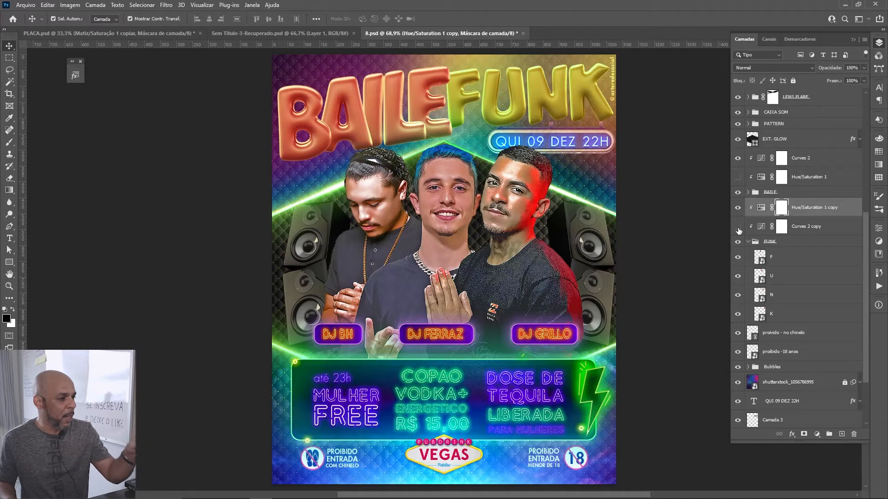
{"action": "left_click", "coordinate": [738, 208]}
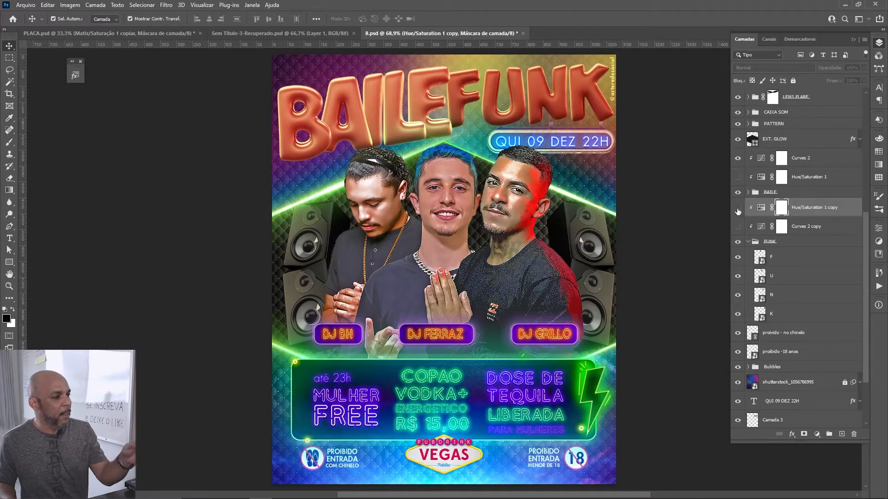
{"action": "left_click", "coordinate": [738, 177]}
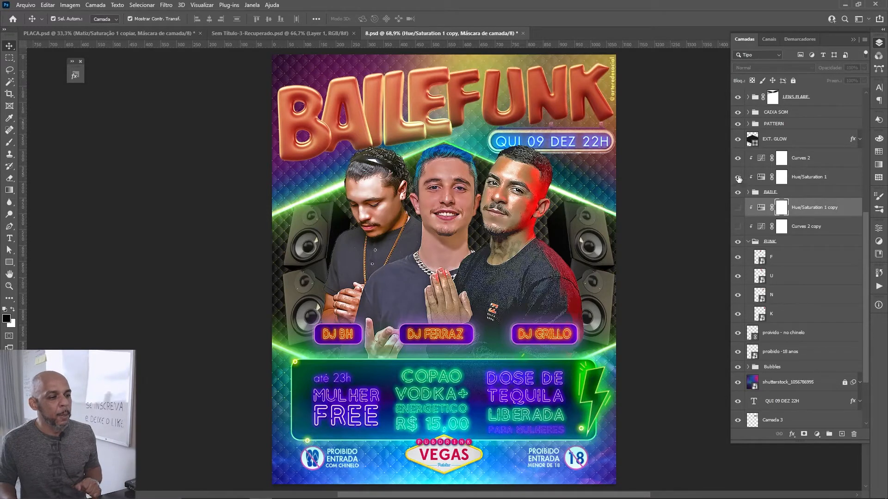
{"action": "left_click", "coordinate": [738, 208]}
{"action": "left_click", "coordinate": [738, 227]}
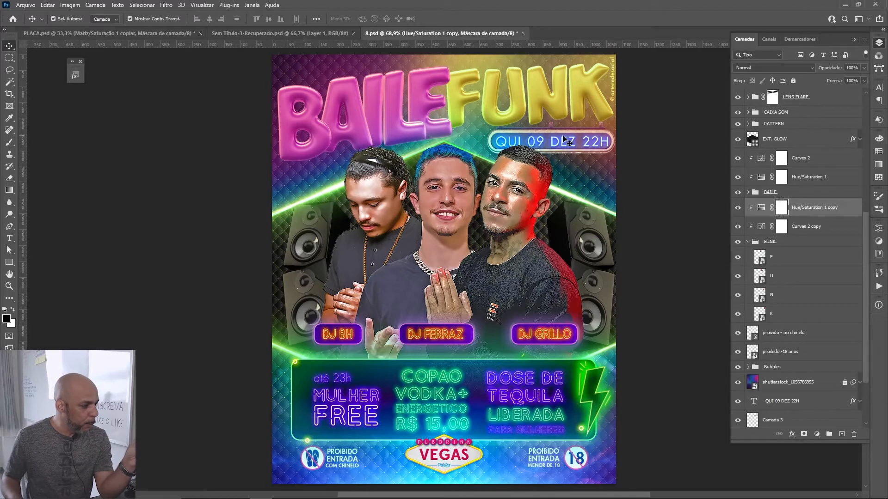
Step: Find the flyer's quilted background in the layers, isolate Retângulo 1 copiar copy in the PATTERN group, and inspect its texture at 300%
{"action": "scroll", "coordinate": [566, 146], "scroll_direction": "down", "scroll_amount": 1}
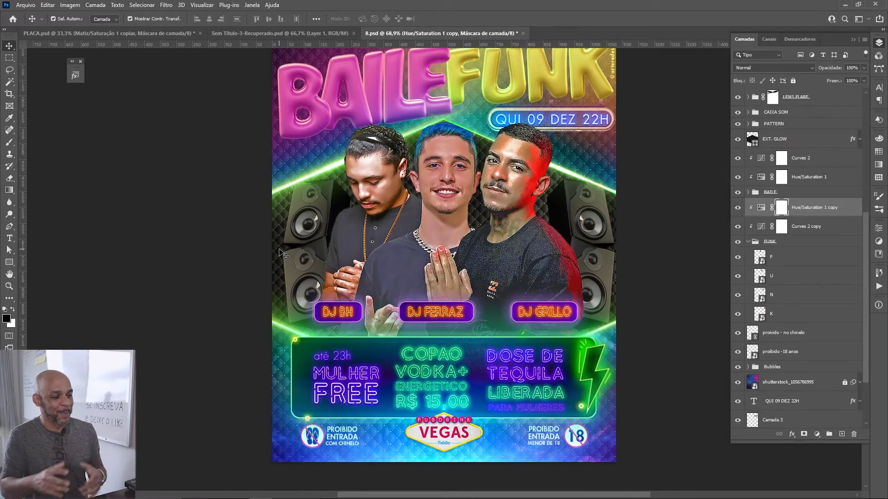
{"action": "left_click", "coordinate": [551, 216]}
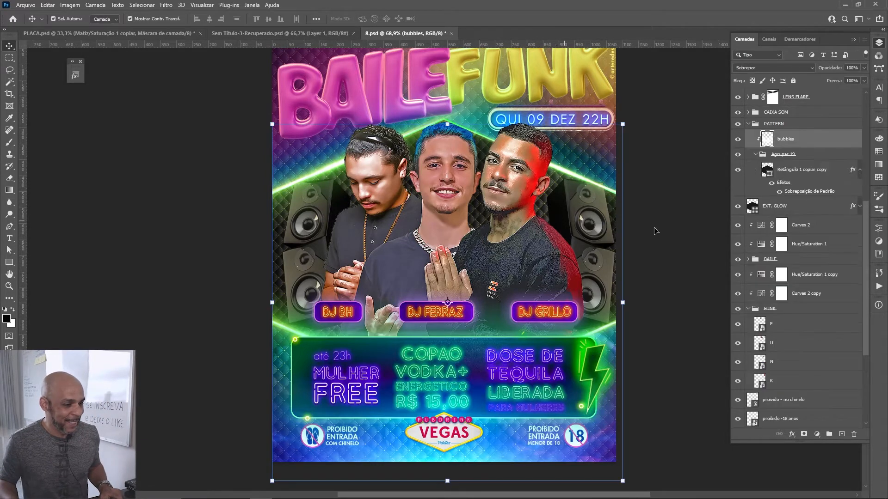
{"action": "left_click", "coordinate": [737, 171], "text": "alt"}
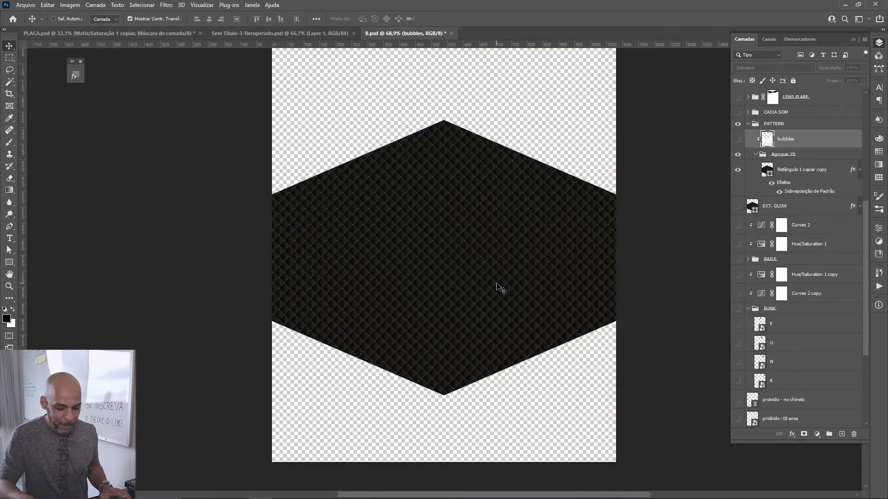
{"action": "key", "text": "ctrl+plus"}
{"action": "key", "text": "ctrl+plus"}
{"action": "key", "text": "ctrl+plus"}
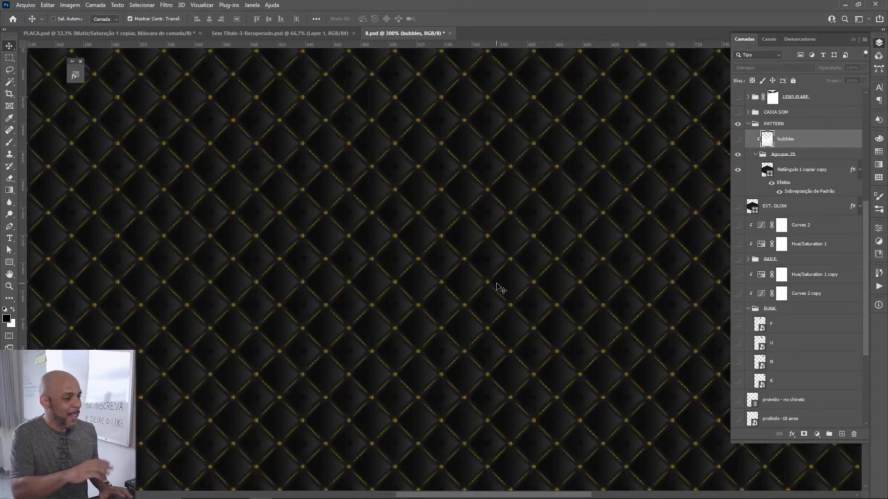
{"action": "key", "text": "ctrl"}
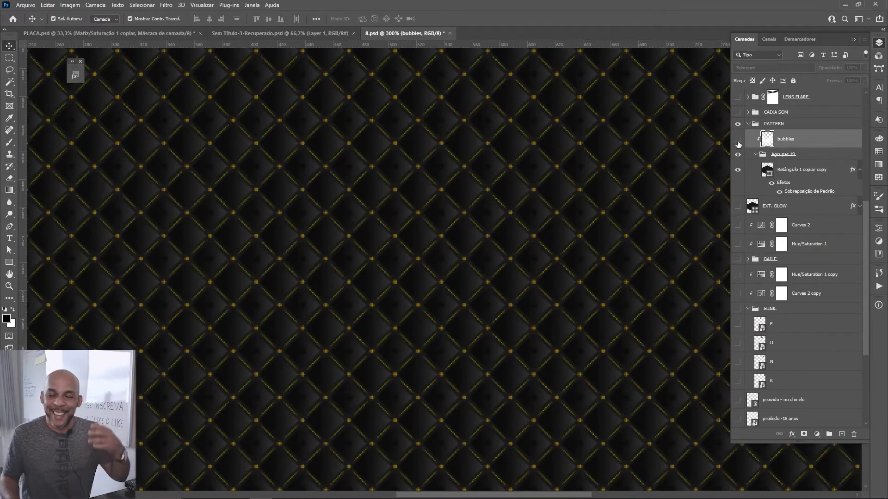
Step: Restore the visibility of all the other layers and view the whole flyer at 66.7%
{"action": "left_click", "coordinate": [738, 171], "text": "alt"}
{"action": "key", "text": "ctrl+minus"}
{"action": "key", "text": "ctrl+minus"}
{"action": "key", "text": "ctrl+minus"}
{"action": "key", "text": "ctrl+minus"}
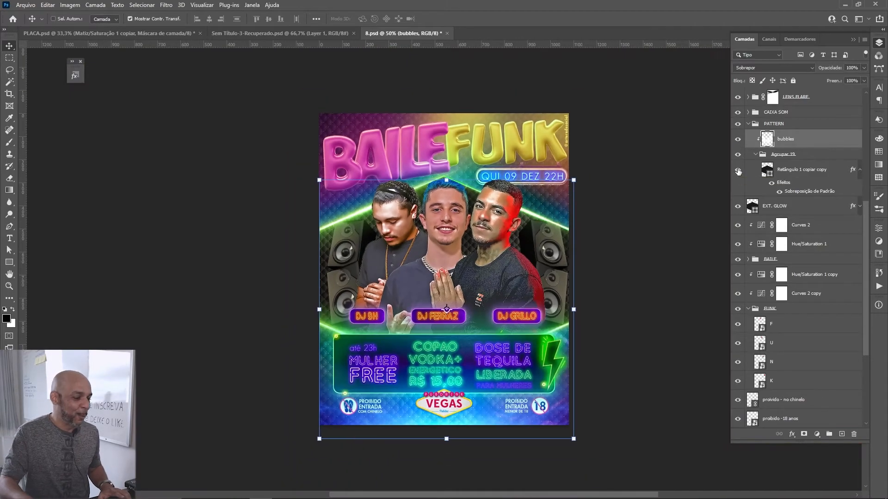
{"action": "key", "text": "ctrl+plus"}
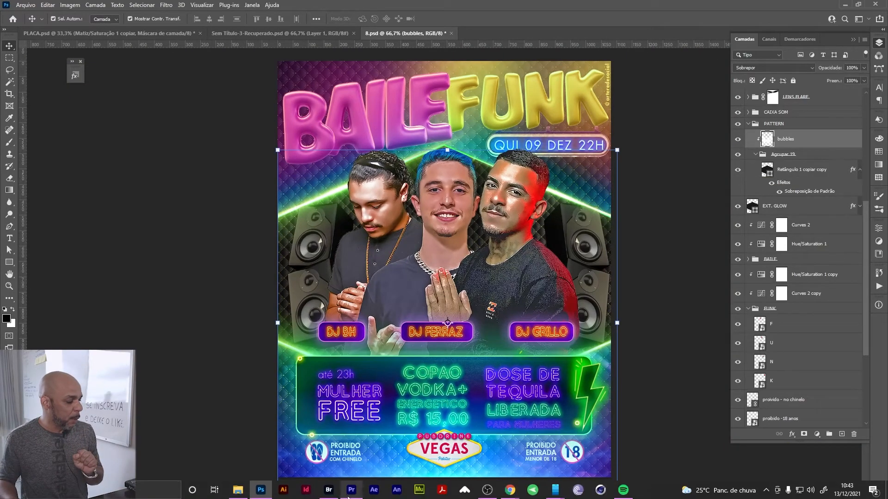
Step: Switch to Bridge, collapse the alfabeto folder, and open and expand the Flyer folder
{"action": "left_click", "coordinate": [328, 491]}
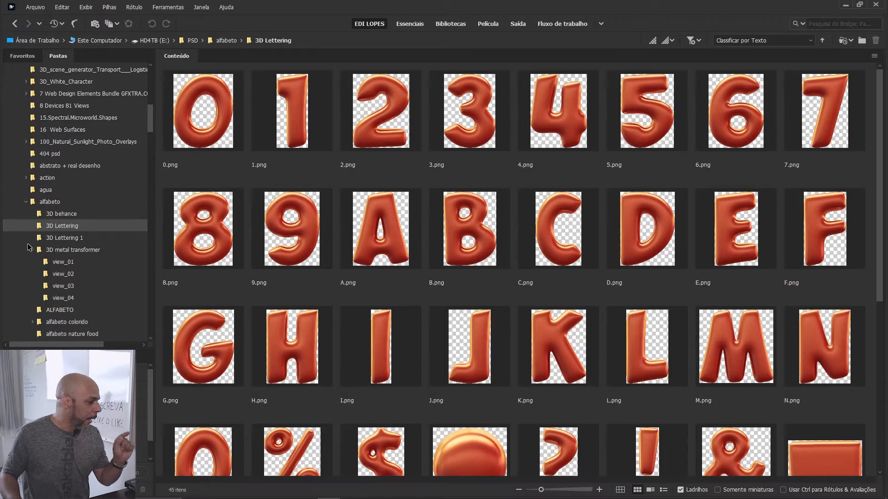
{"action": "left_click", "coordinate": [26, 202]}
{"action": "scroll", "coordinate": [45, 231], "scroll_direction": "down", "scroll_amount": 5}
{"action": "scroll", "coordinate": [44, 231], "scroll_direction": "down", "scroll_amount": 10}
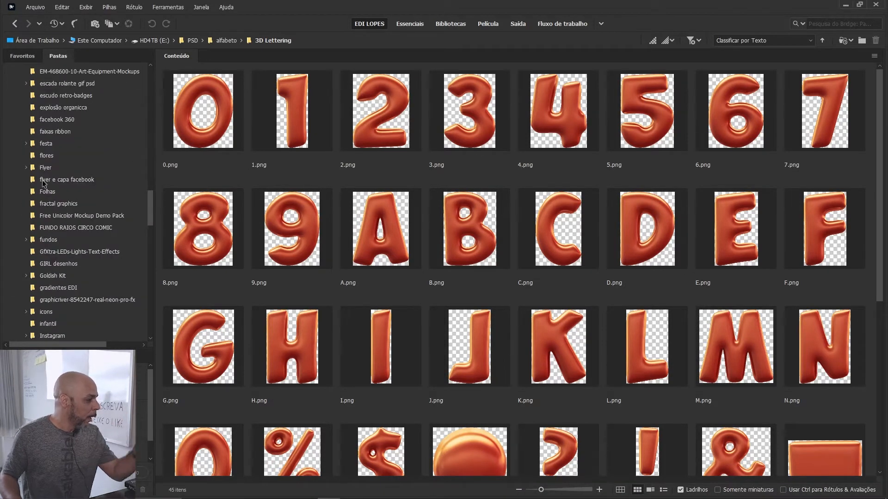
{"action": "left_click", "coordinate": [46, 169]}
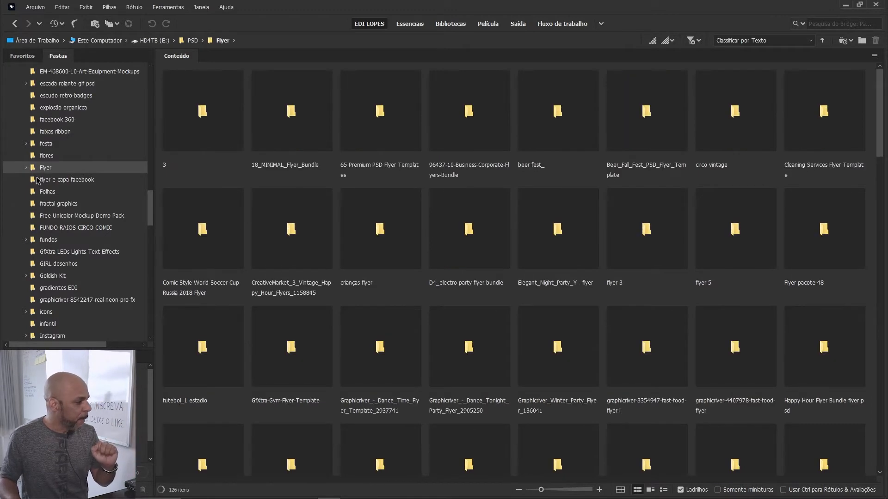
{"action": "left_click", "coordinate": [26, 168]}
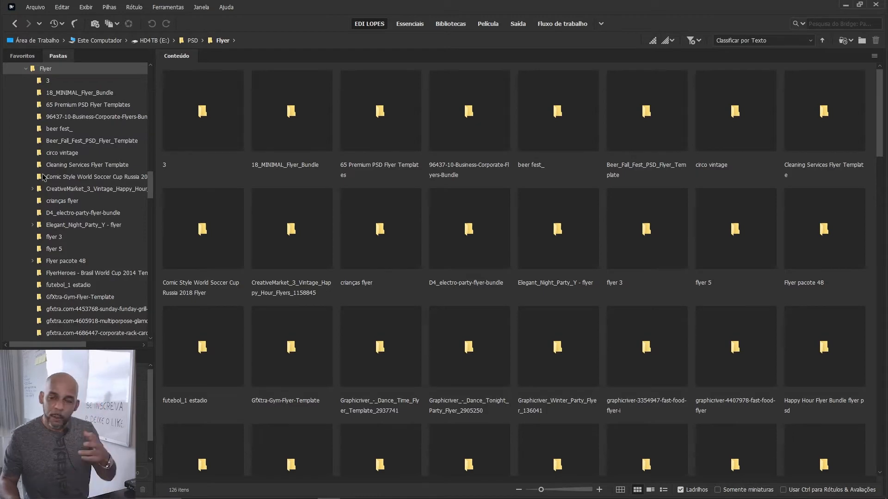
Step: Browse the Flyer subfolders, expand Flyer pacote 48 and open its folder 1
{"action": "scroll", "coordinate": [81, 185], "scroll_direction": "down", "scroll_amount": 8}
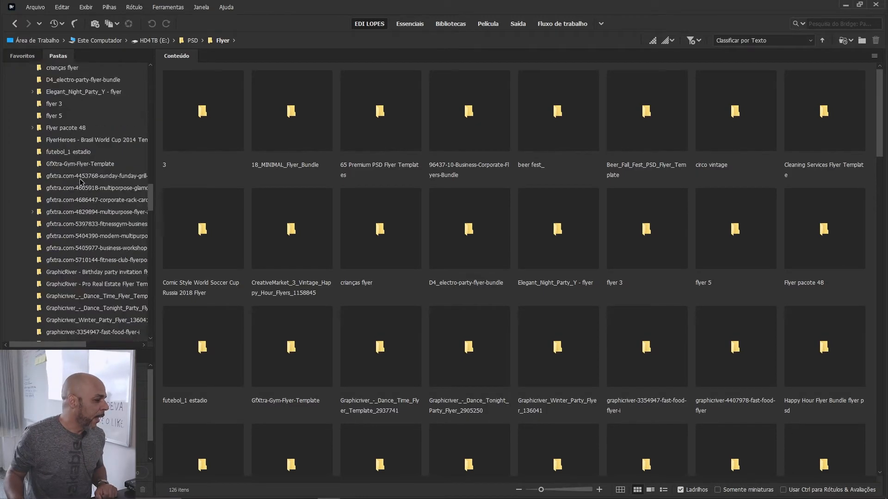
{"action": "scroll", "coordinate": [78, 192], "scroll_direction": "up", "scroll_amount": 8}
{"action": "left_click", "coordinate": [56, 263]}
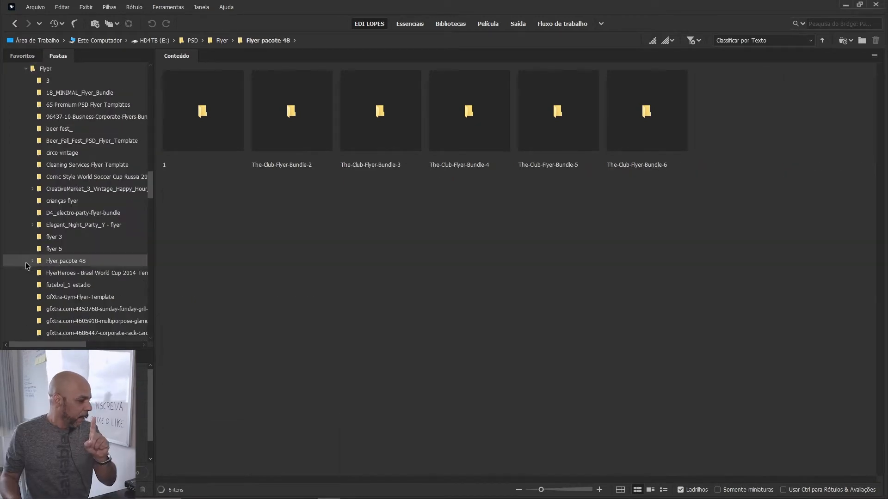
{"action": "left_click", "coordinate": [32, 263]}
{"action": "left_click", "coordinate": [53, 275]}
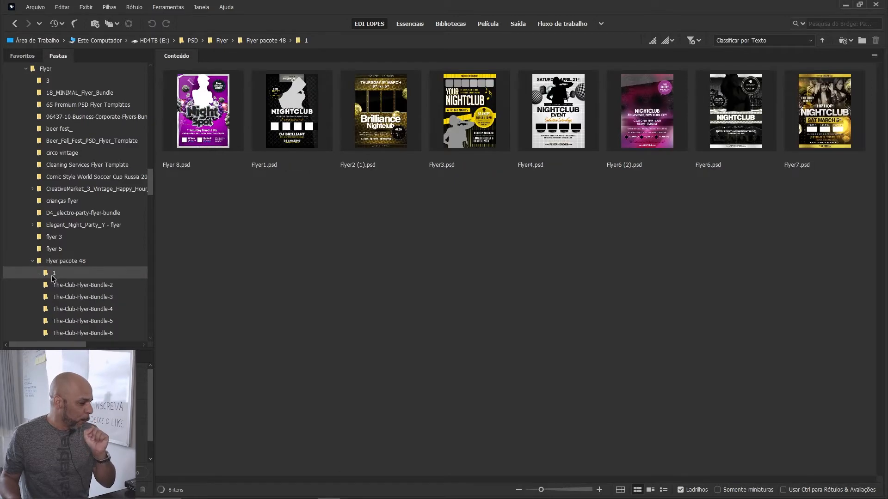
Step: Preview Flyer1.psd full screen, close the preview, and switch to Photoshop to review the BAILE FUNK flyer and its layers
{"action": "left_click", "coordinate": [279, 125]}
{"action": "key", "text": "space"}
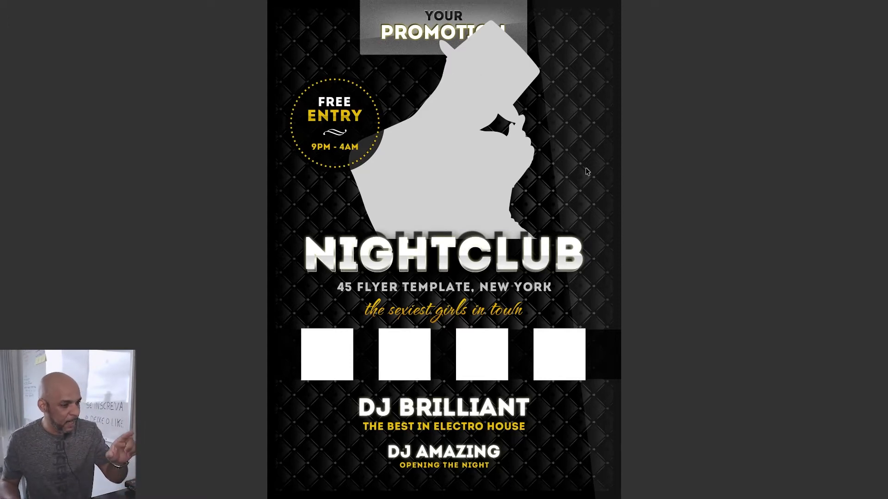
{"action": "key", "text": "space"}
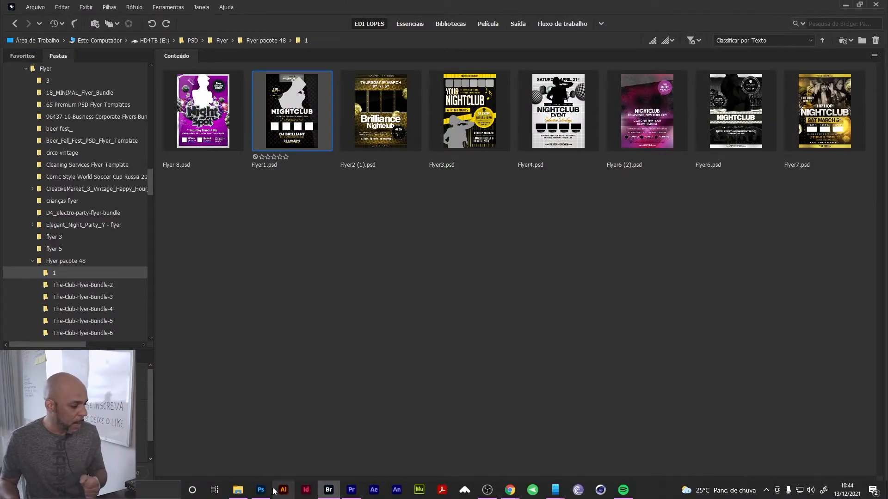
{"action": "left_click", "coordinate": [261, 489]}
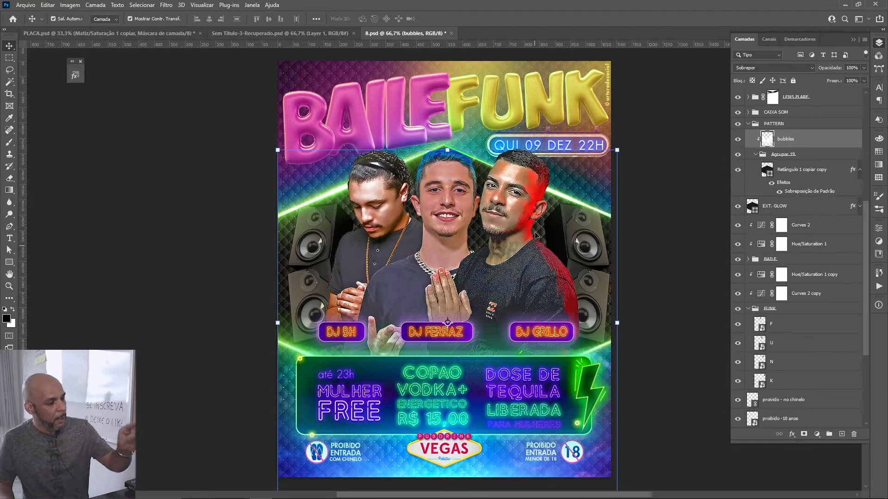
{"action": "scroll", "coordinate": [798, 400], "scroll_direction": "down", "scroll_amount": 5}
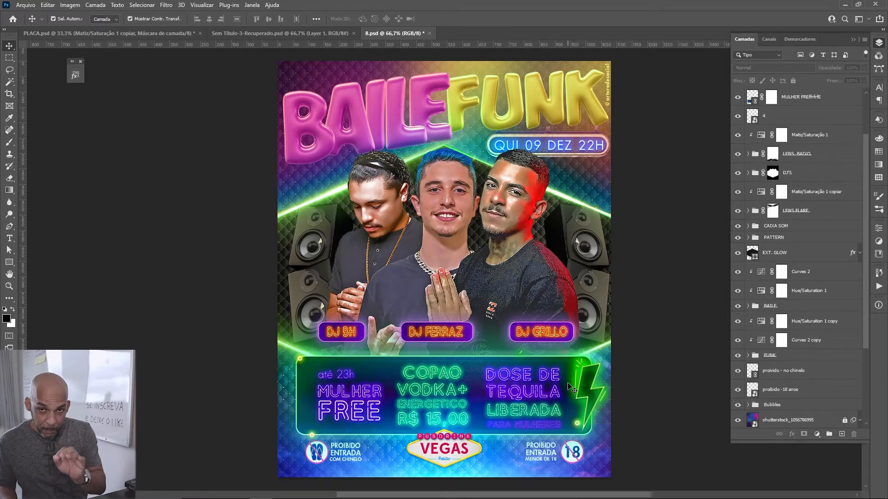
Step: Return to Bridge, expand the Lens Flare folder and open its 4 - Lensflare subfolder
{"action": "mouse_move", "coordinate": [397, 498]}
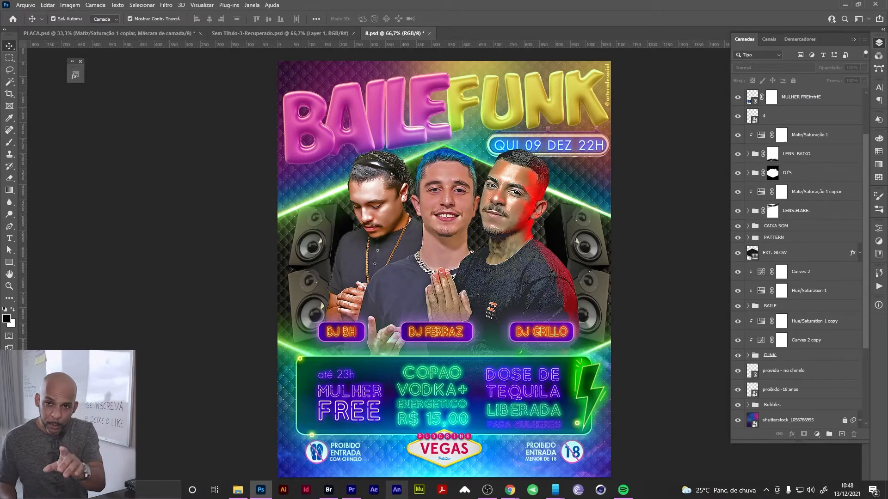
{"action": "left_click", "coordinate": [330, 493]}
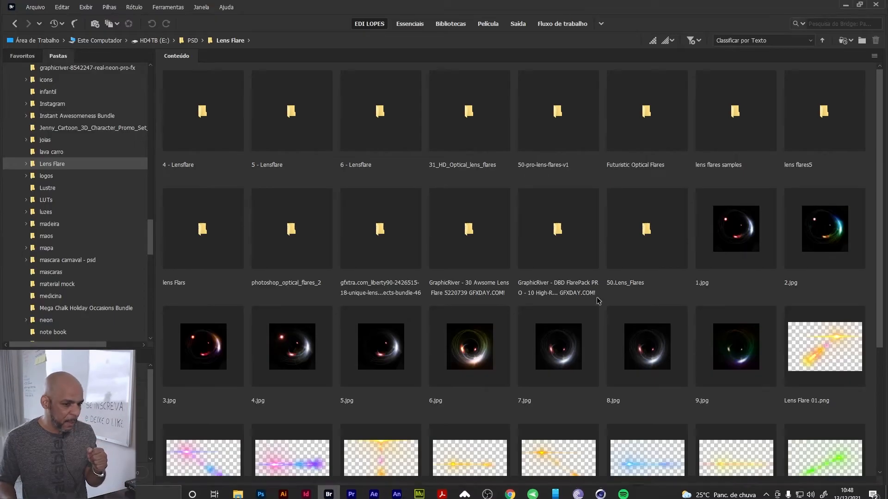
{"action": "scroll", "coordinate": [595, 298], "scroll_direction": "up", "scroll_amount": 3}
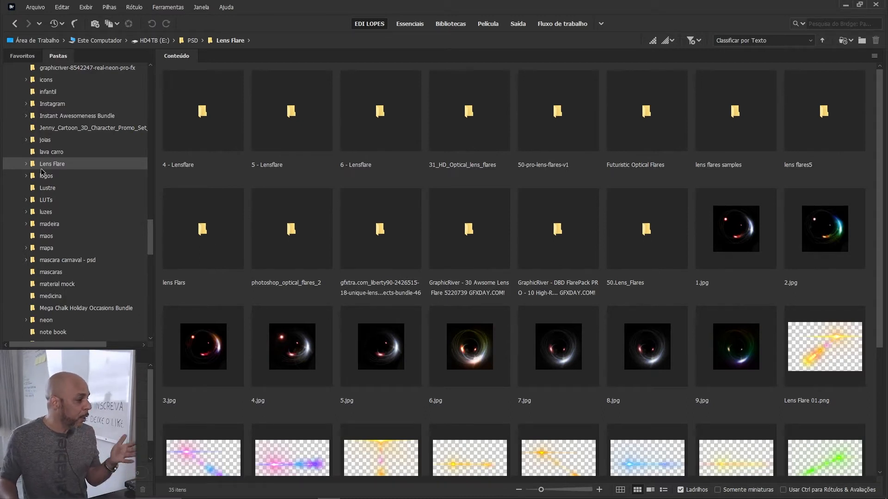
{"action": "left_click", "coordinate": [27, 164]}
{"action": "left_click", "coordinate": [74, 176]}
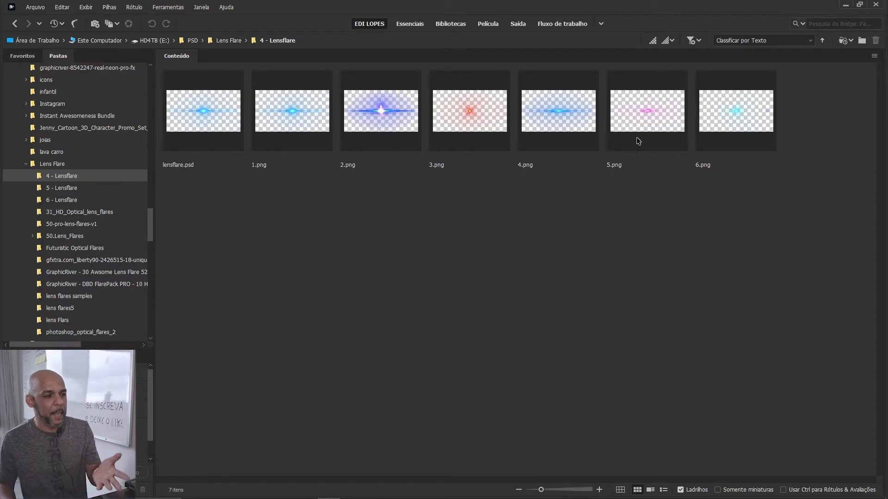
Step: Select the pink flare 5.png, check the flyer briefly in Photoshop, and preview the flare full screen in Bridge before closing the preview
{"action": "left_click", "coordinate": [646, 124]}
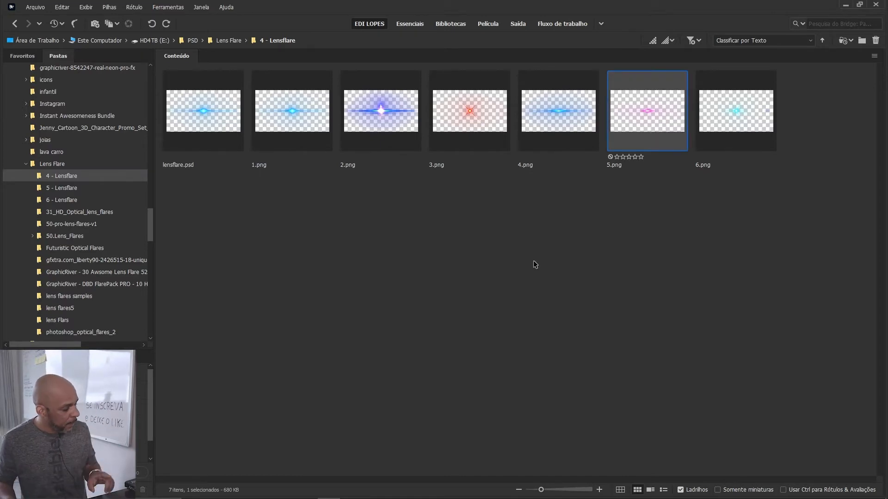
{"action": "mouse_move", "coordinate": [343, 470]}
{"action": "left_click", "coordinate": [263, 496]}
{"action": "left_click", "coordinate": [329, 491]}
{"action": "key", "text": "space"}
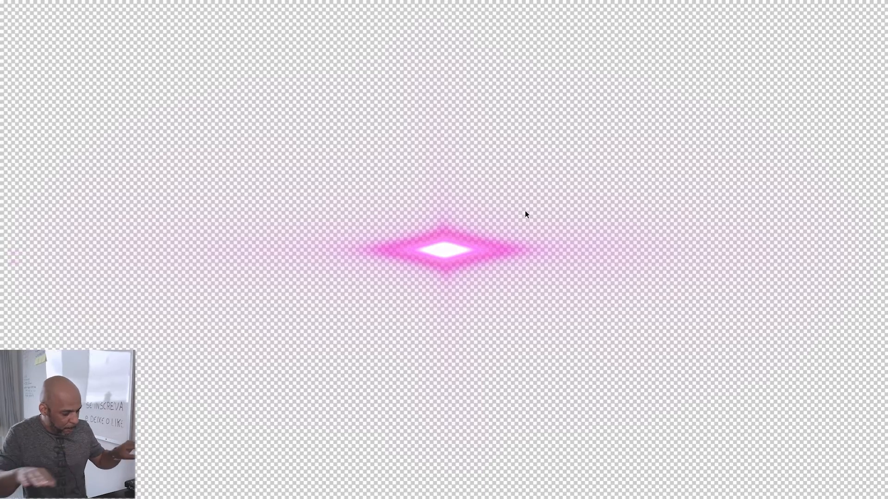
{"action": "key", "text": "space"}
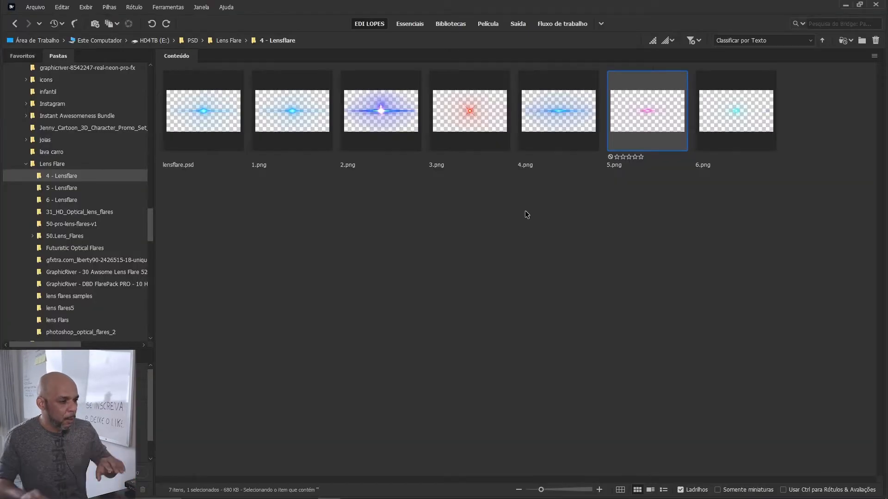
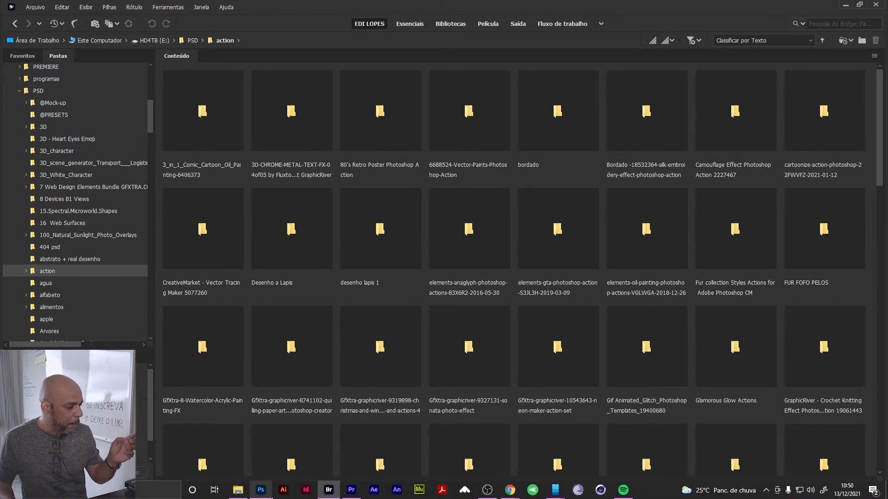
Step: Switch to Photoshop, view the BAILE FUNK flyer at 66.7% zoom, and activate the Move tool
{"action": "left_click", "coordinate": [264, 493]}
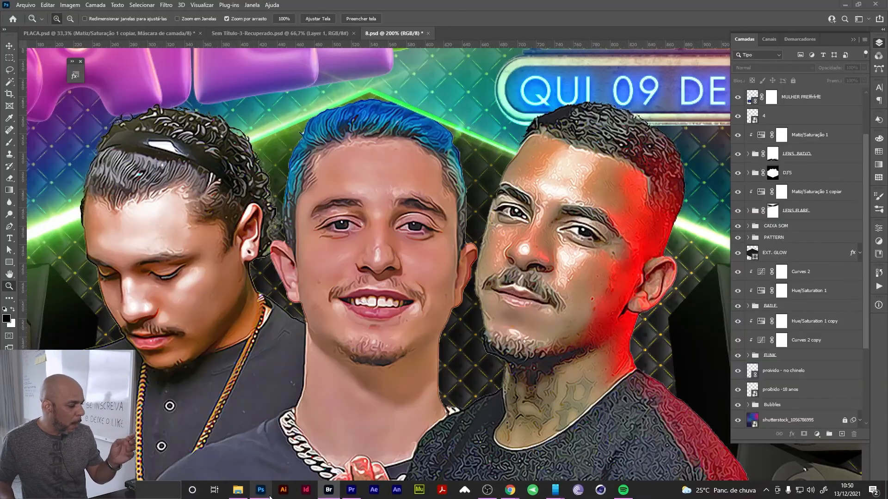
{"action": "left_click", "coordinate": [495, 415], "text": "alt"}
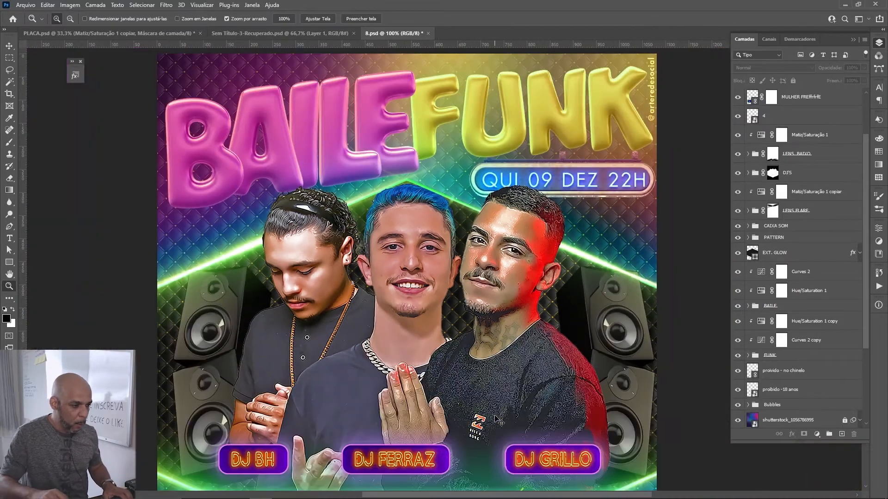
{"action": "left_click", "coordinate": [497, 419], "text": "alt"}
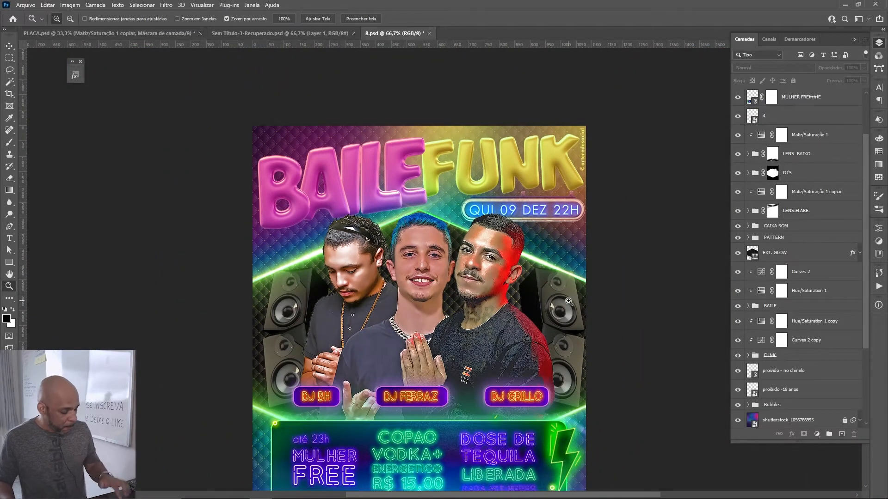
{"action": "key", "text": "v"}
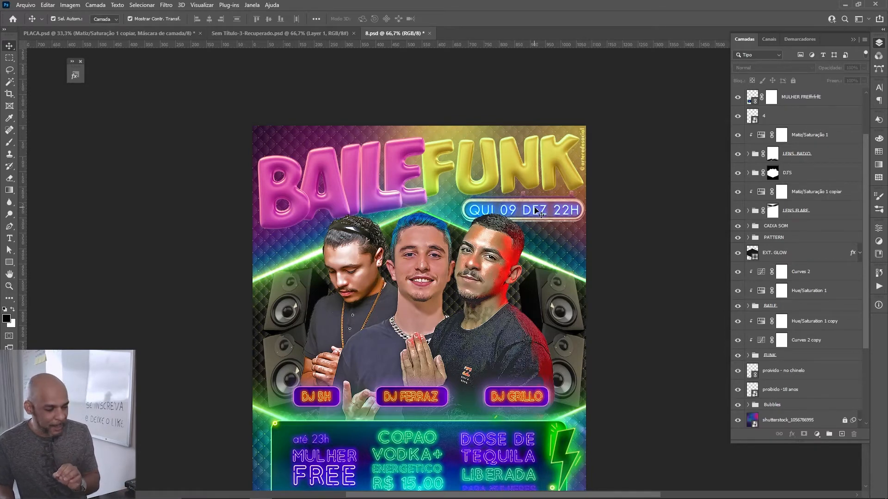
Step: Return to Bridge, expand the alfabeto folder, and open and expand its BULBS LAMPADAS subfolder
{"action": "mouse_move", "coordinate": [322, 497]}
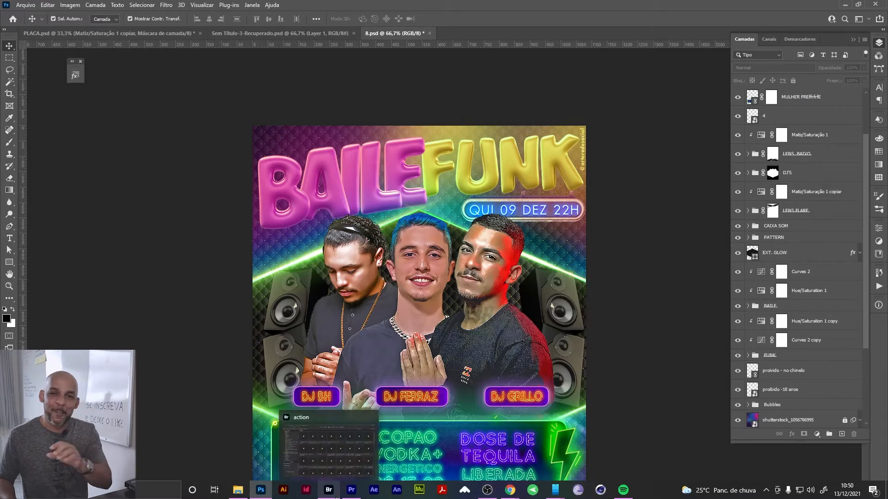
{"action": "left_click", "coordinate": [337, 497]}
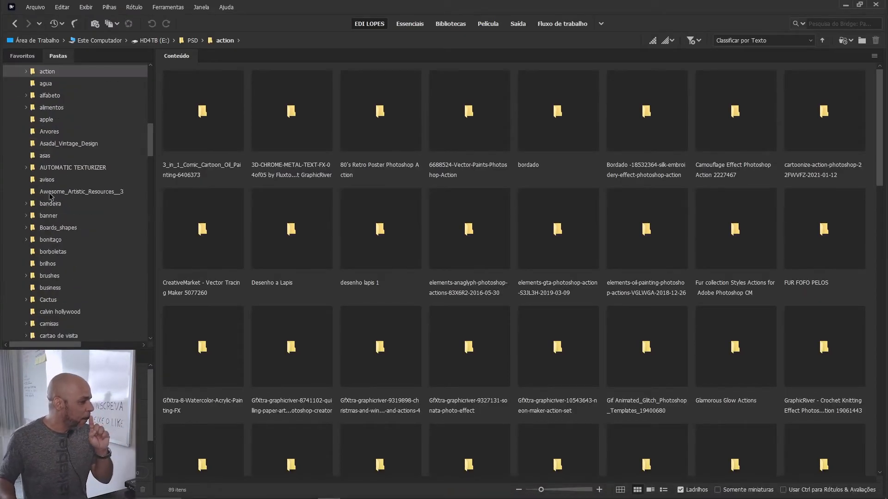
{"action": "left_click", "coordinate": [45, 97]}
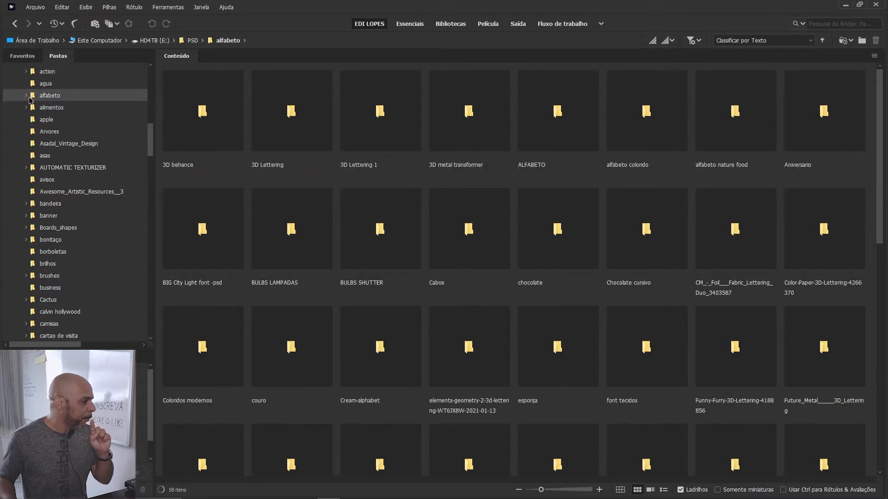
{"action": "left_click", "coordinate": [26, 95]}
{"action": "scroll", "coordinate": [59, 222], "scroll_direction": "down", "scroll_amount": 2}
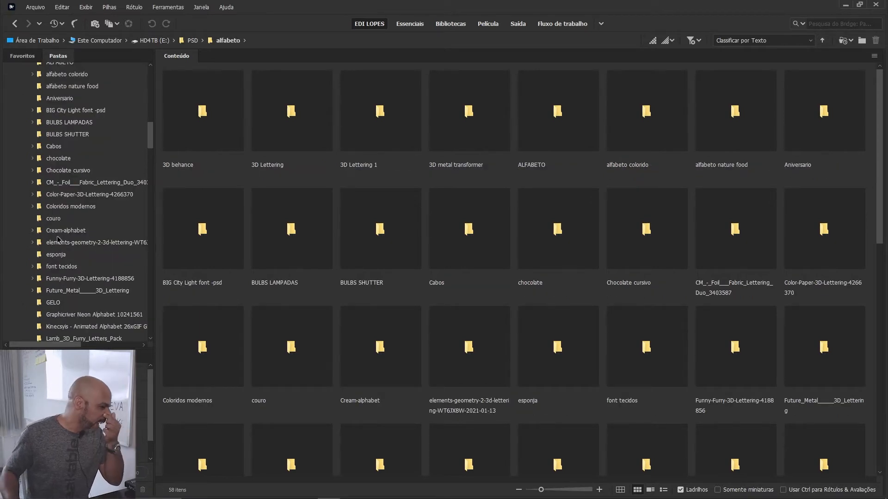
{"action": "left_click", "coordinate": [70, 122]}
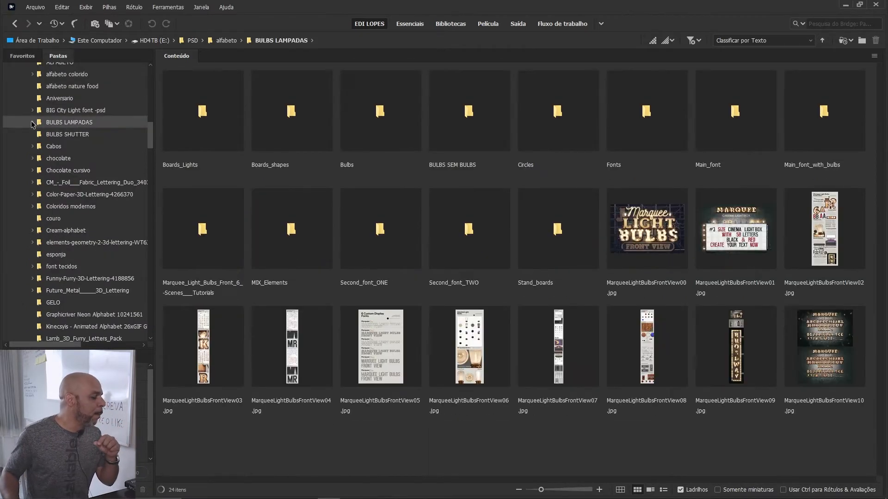
{"action": "left_click", "coordinate": [32, 123]}
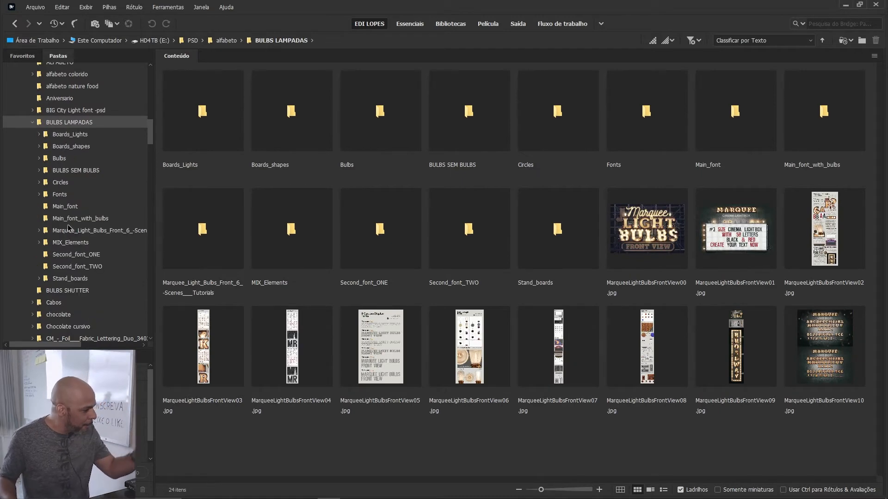
Step: Preview MarqueeLightBulbsFrontView00.jpg full screen and close the preview
{"action": "left_click", "coordinate": [662, 238]}
{"action": "key", "text": "space"}
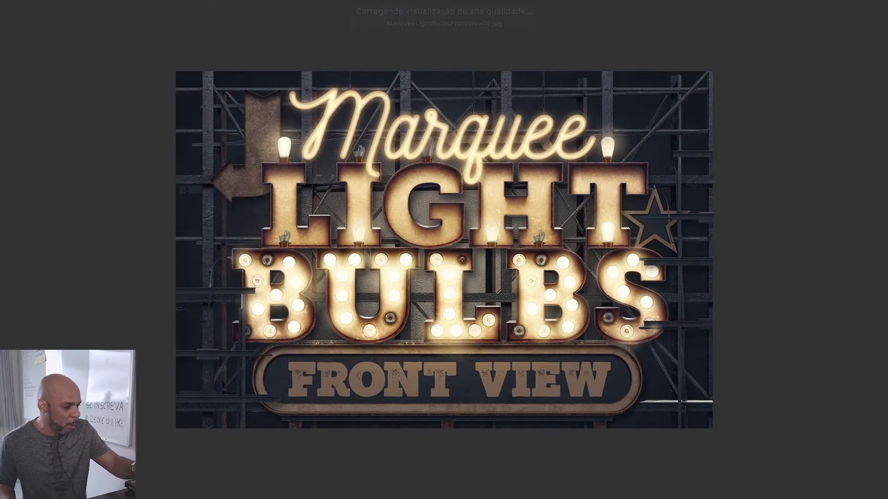
{"action": "key", "text": "space"}
{"action": "key", "text": "space"}
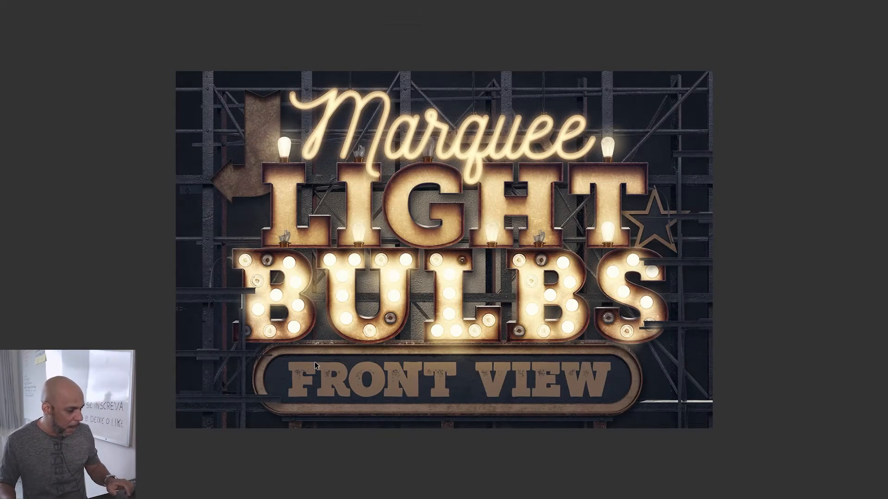
{"action": "key", "text": "space"}
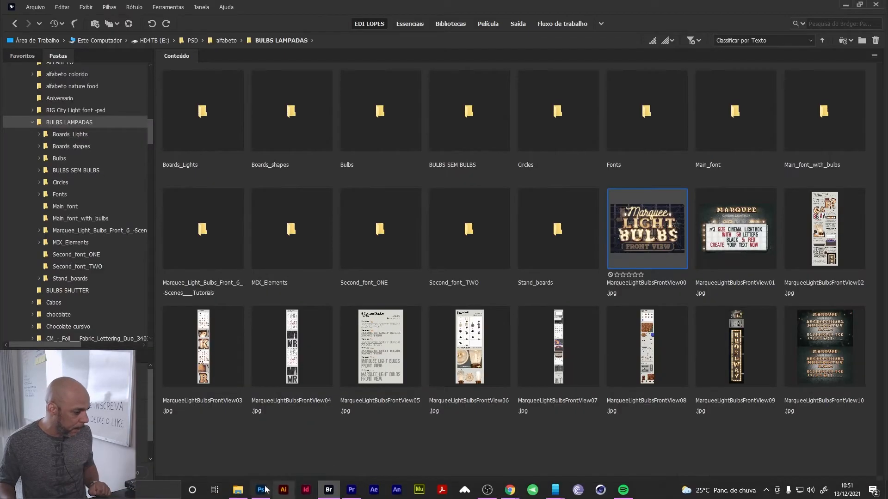
Step: Switch to Photoshop and review the flyer from its title down to the neon promotion box and footer
{"action": "left_click", "coordinate": [261, 490]}
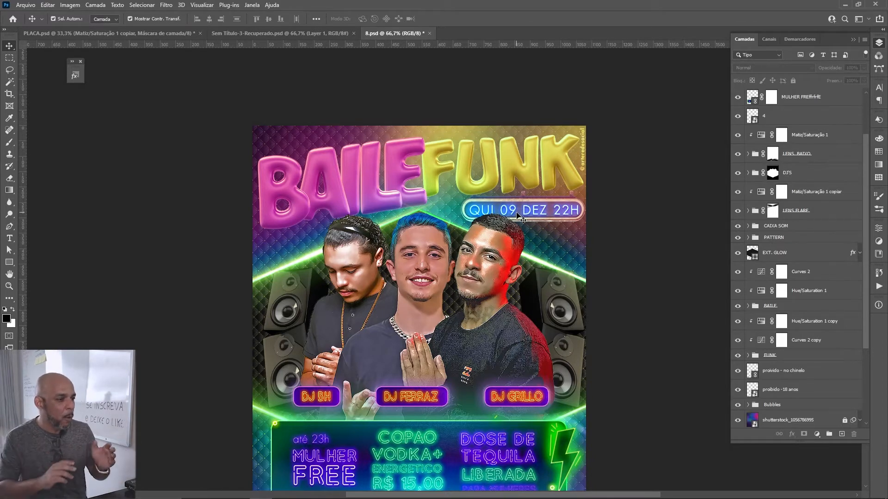
{"action": "scroll", "coordinate": [602, 333], "scroll_direction": "down", "scroll_amount": 3}
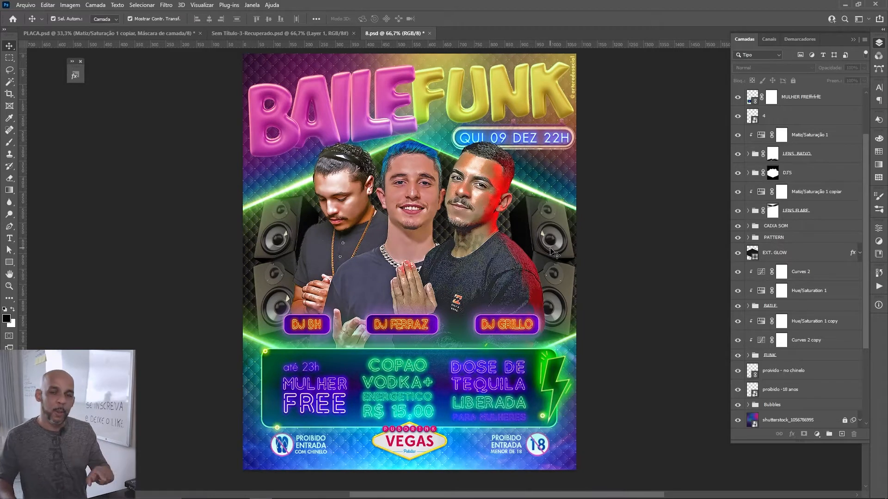
{"action": "mouse_move", "coordinate": [397, 493]}
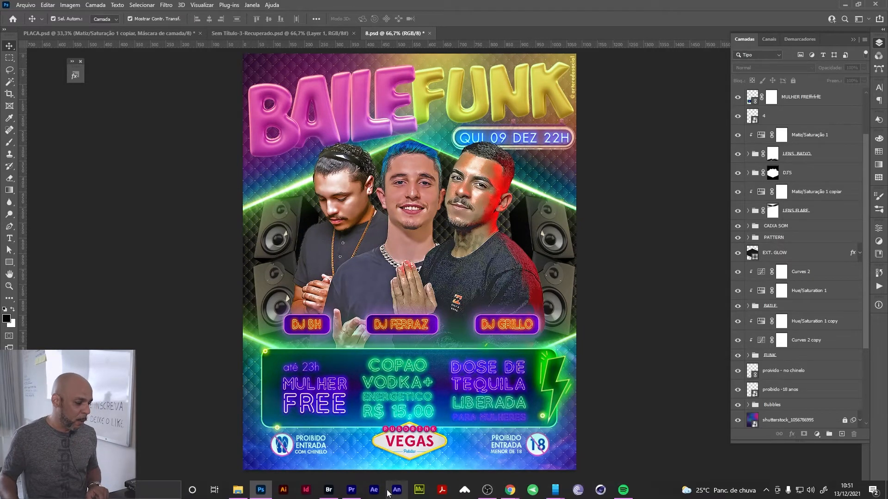
{"action": "mouse_move", "coordinate": [327, 495]}
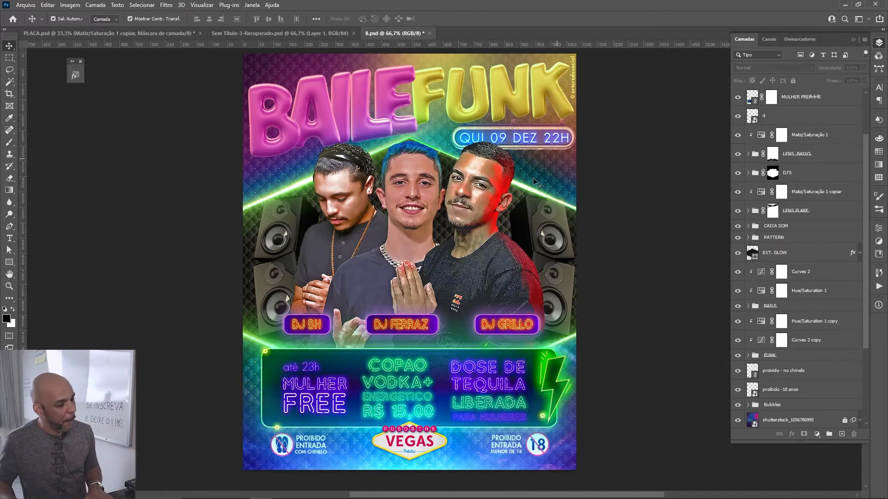
{"action": "scroll", "coordinate": [474, 232], "scroll_direction": "down", "scroll_amount": 3}
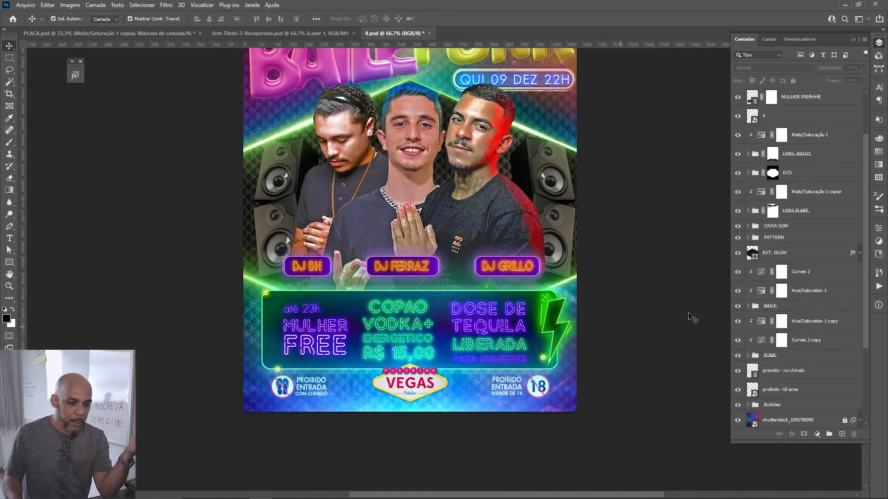
Step: Show the Neon [by Sko4] layer styles and open the middle DJ name plate's smart object for editing
{"action": "left_click", "coordinate": [76, 76]}
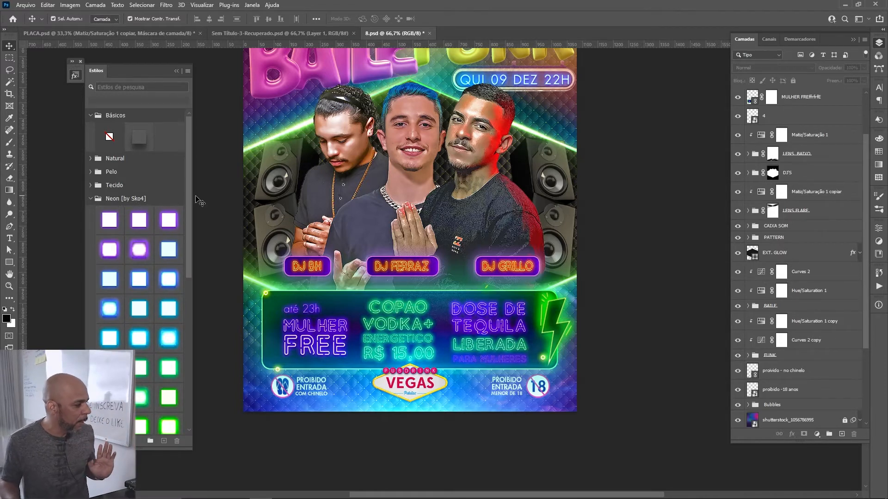
{"action": "left_click_drag", "start_coordinate": [187, 209], "coordinate": [208, 387]}
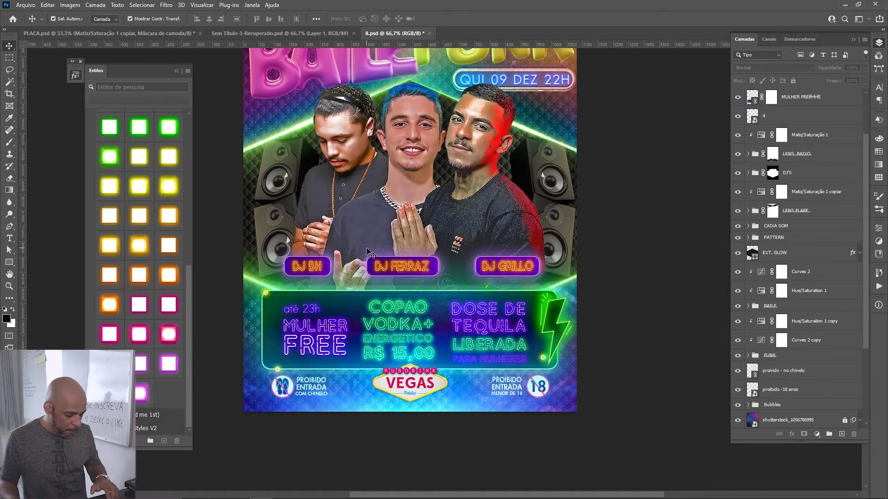
{"action": "left_click", "coordinate": [405, 273]}
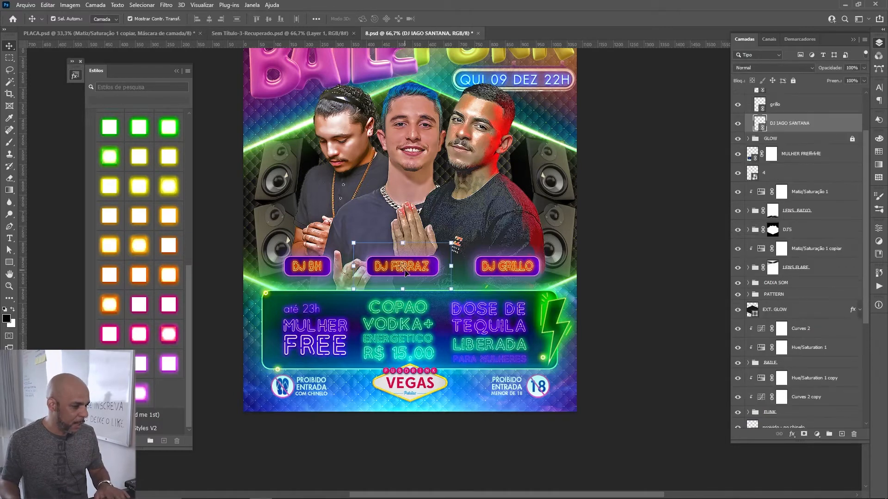
{"action": "double_click", "coordinate": [761, 125]}
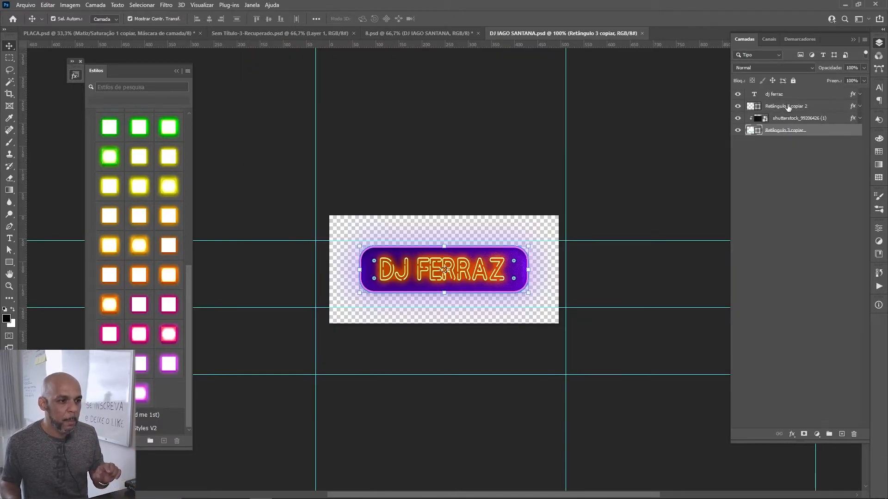
Step: Try pink and orange neon styles on the DJ name text, discard the changes, and briefly reopen the smart object before closing it
{"action": "left_click", "coordinate": [785, 94]}
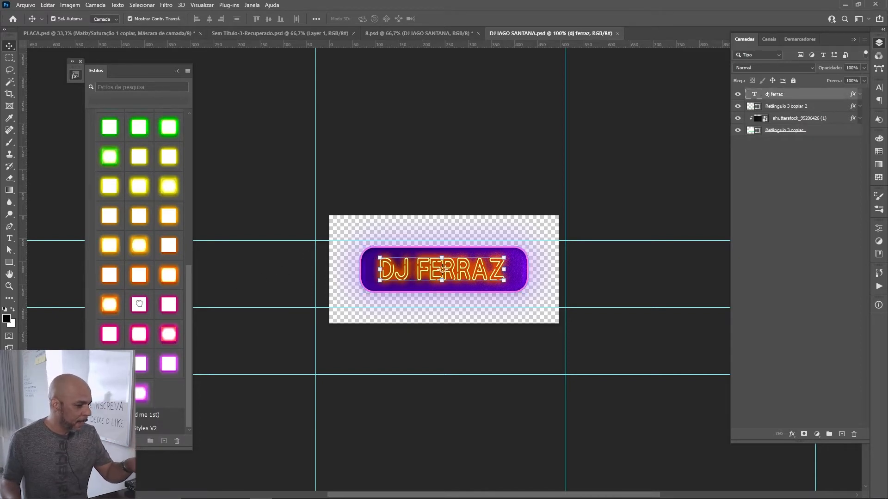
{"action": "left_click", "coordinate": [139, 304]}
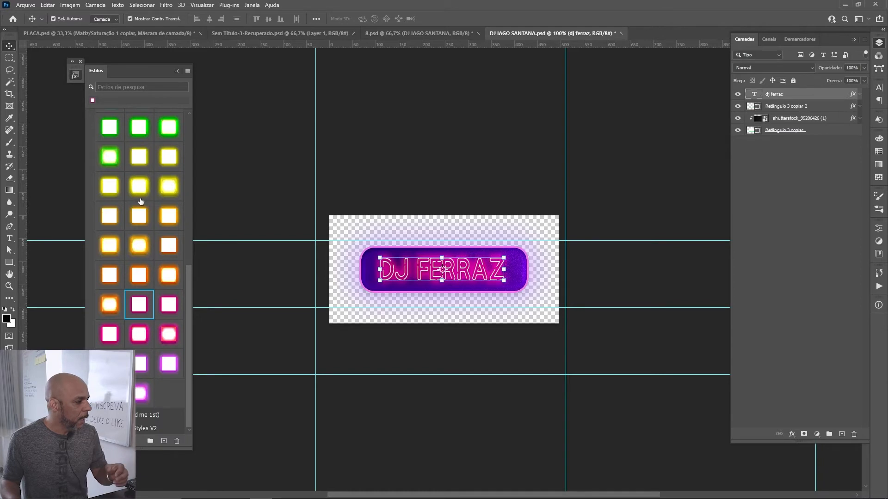
{"action": "left_click", "coordinate": [139, 215]}
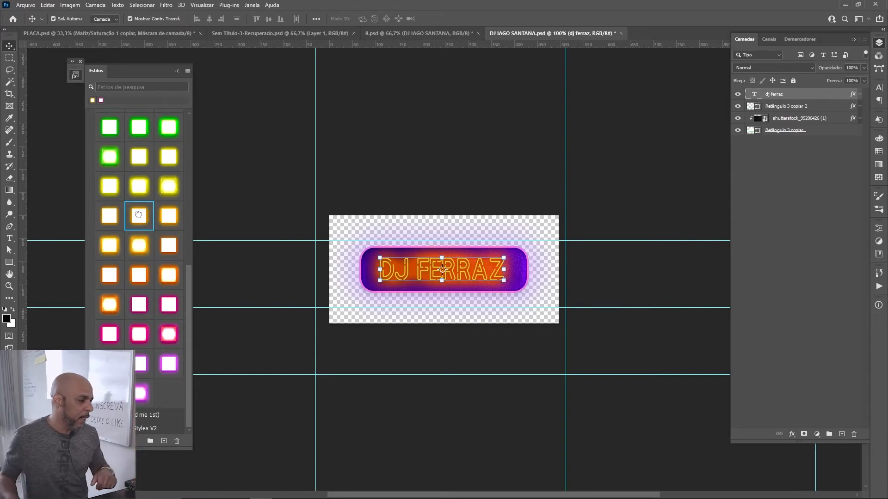
{"action": "left_click", "coordinate": [444, 155]}
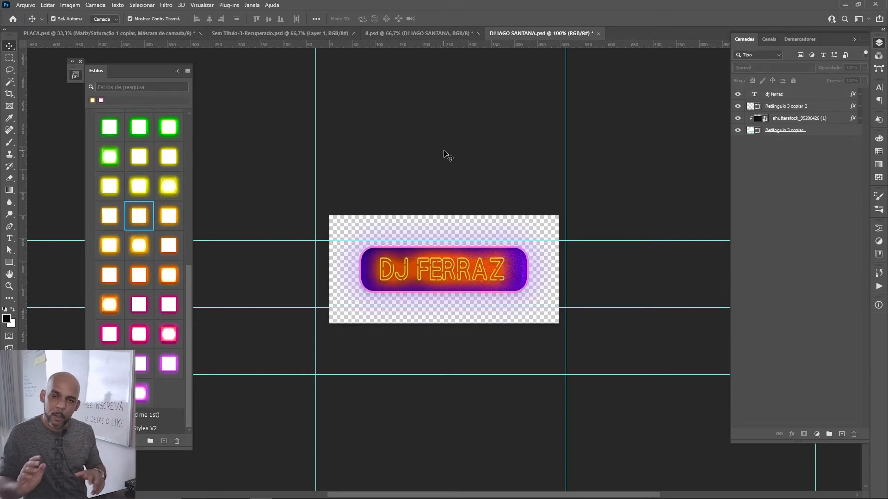
{"action": "key", "text": "ctrl+w"}
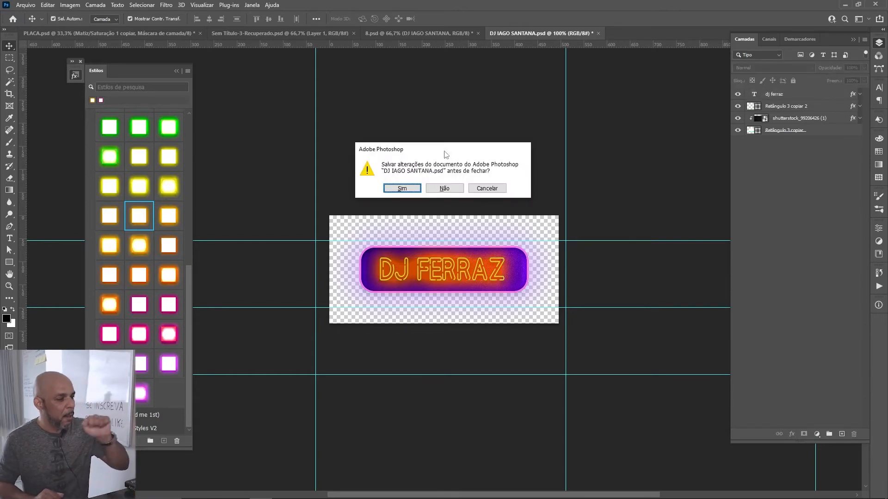
{"action": "left_click", "coordinate": [445, 188]}
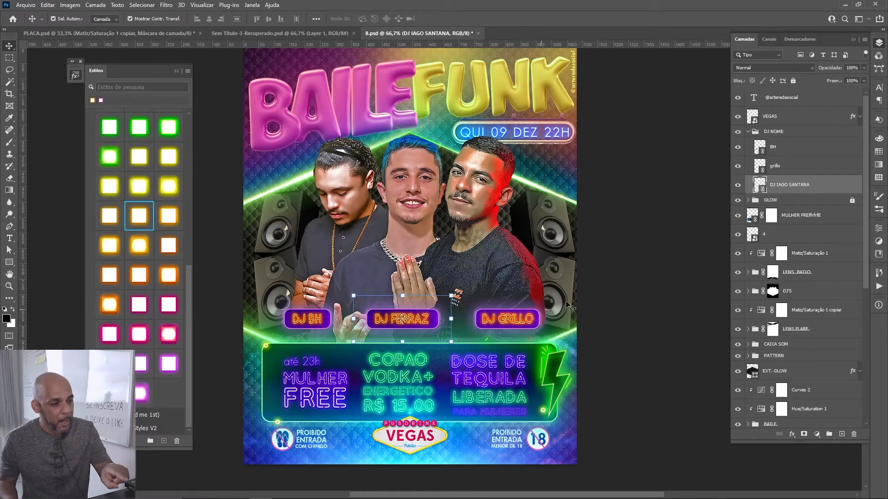
{"action": "double_click", "coordinate": [763, 187]}
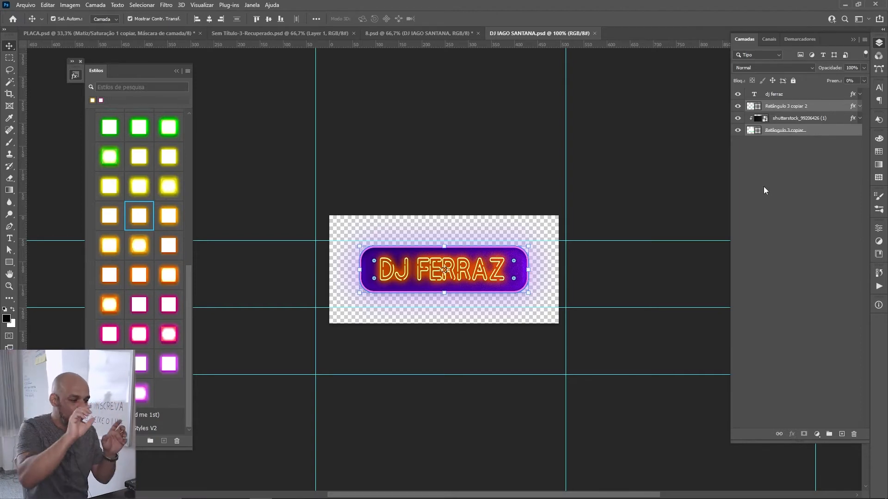
{"action": "key", "text": "ctrl+w"}
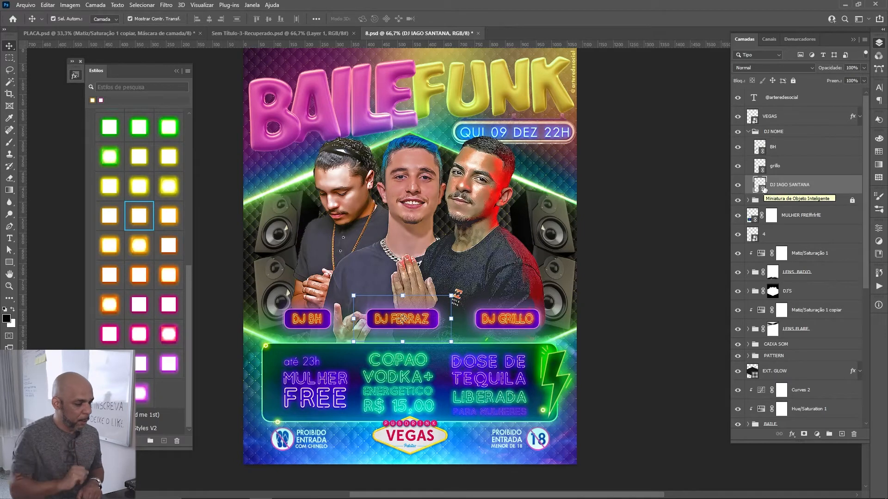
Step: Open the MULHER FREE promotion box's smart object and try yellow neon styles on the "copão vodka+ energetico" text, ending with a green one
{"action": "left_click", "coordinate": [460, 379]}
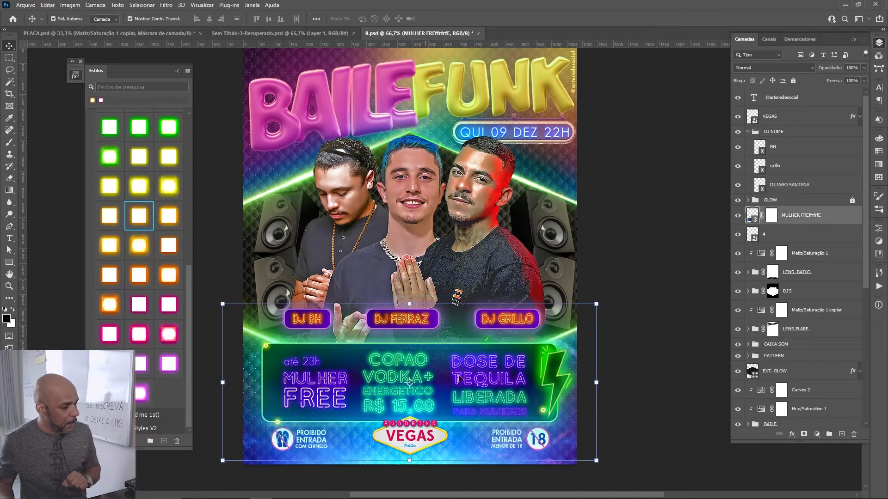
{"action": "double_click", "coordinate": [755, 221]}
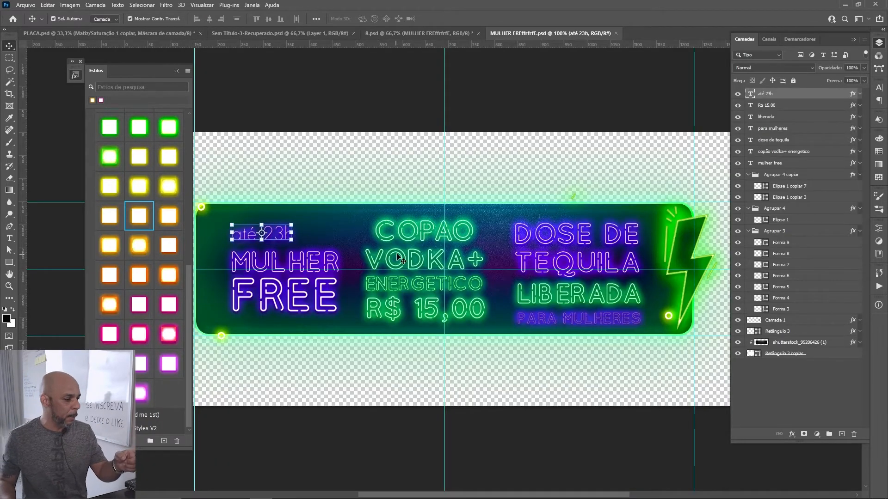
{"action": "left_click", "coordinate": [407, 242]}
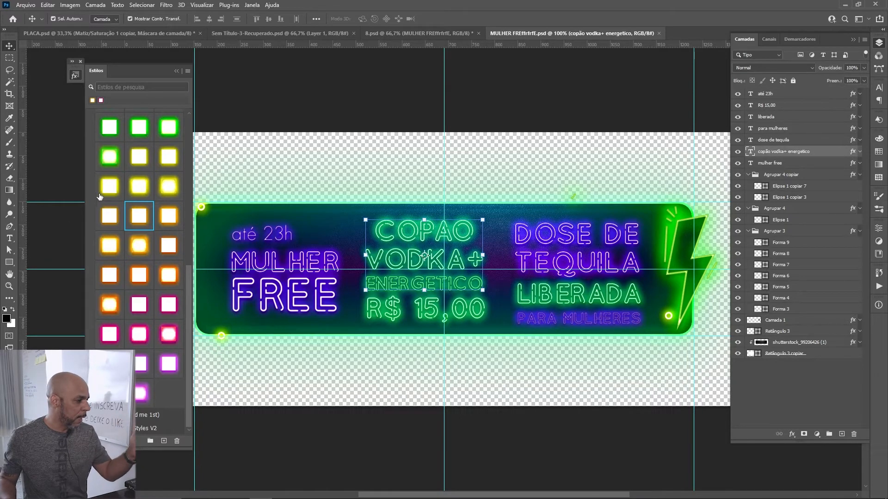
{"action": "left_click", "coordinate": [139, 186]}
{"action": "left_click", "coordinate": [138, 156]}
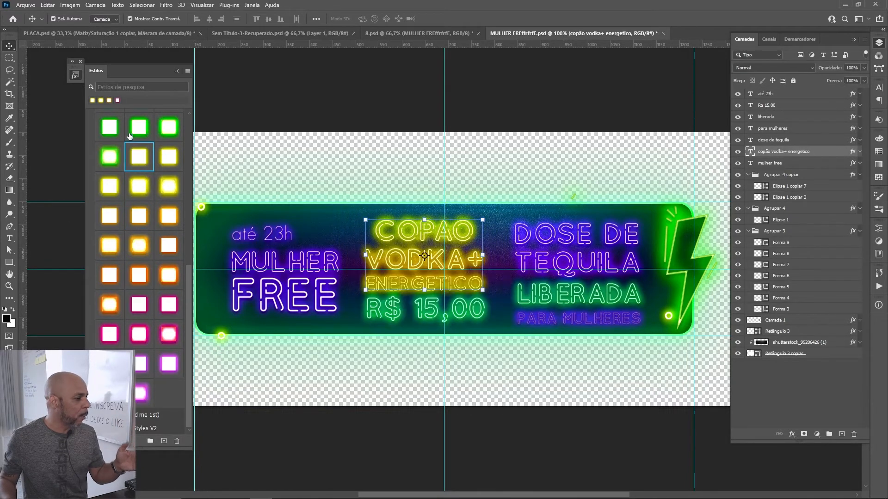
{"action": "left_click", "coordinate": [139, 126]}
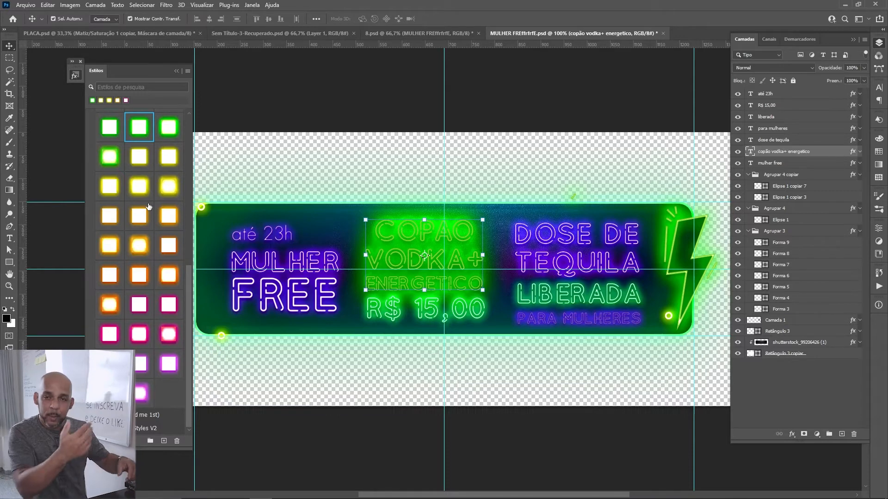
Step: Close the promotion box's smart object without saving the colour changes and return to the flyer
{"action": "scroll", "coordinate": [138, 276], "scroll_direction": "up", "scroll_amount": 4}
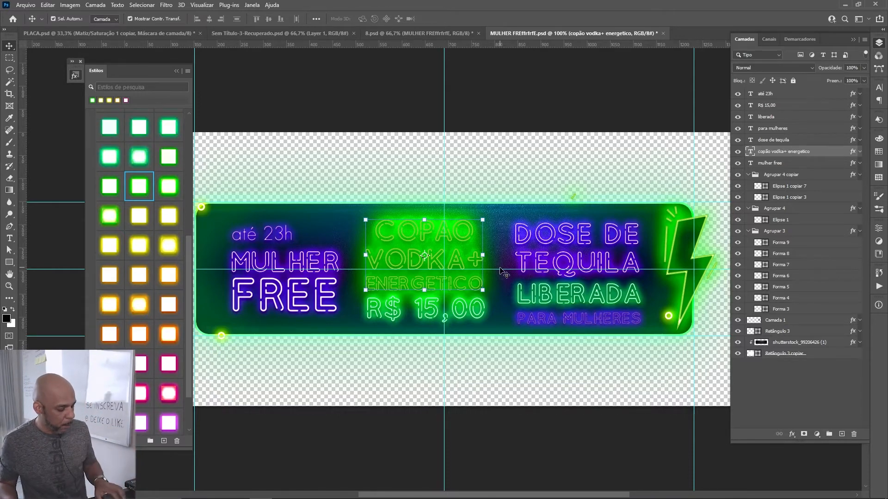
{"action": "key", "text": "ctrl+w"}
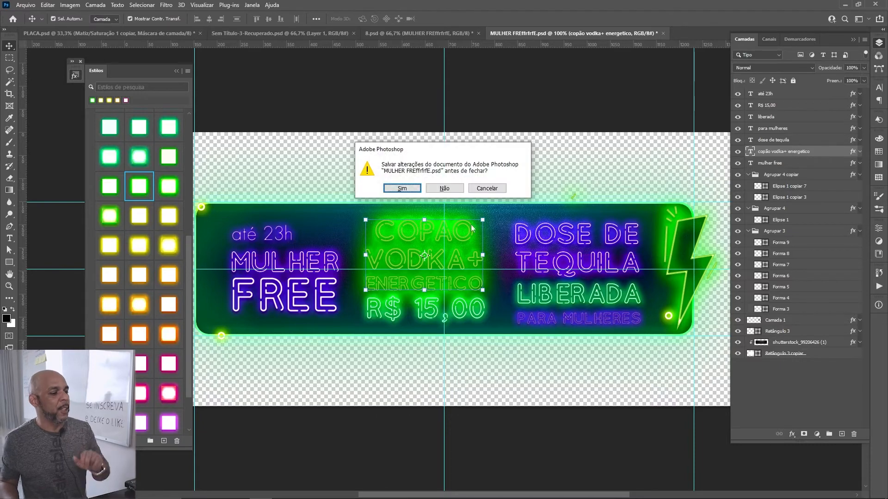
{"action": "left_click", "coordinate": [445, 188]}
{"action": "scroll", "coordinate": [140, 227], "scroll_direction": "up", "scroll_amount": 10}
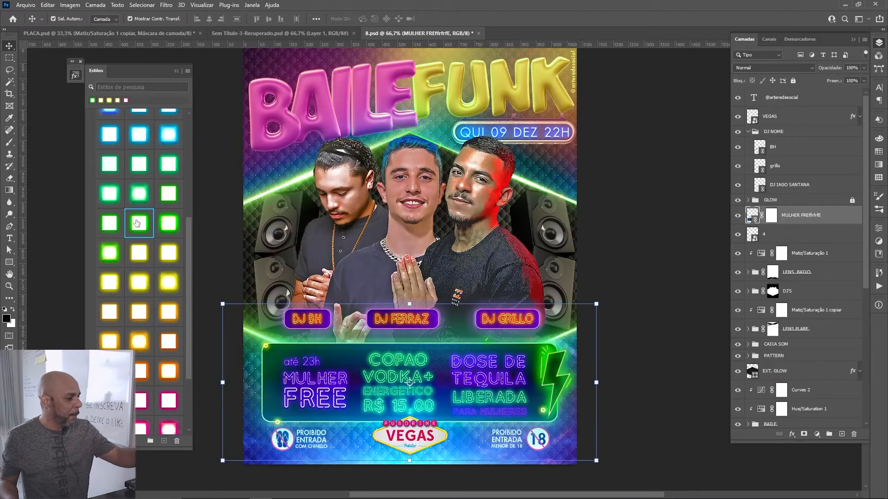
{"action": "scroll", "coordinate": [141, 175], "scroll_direction": "up", "scroll_amount": 1}
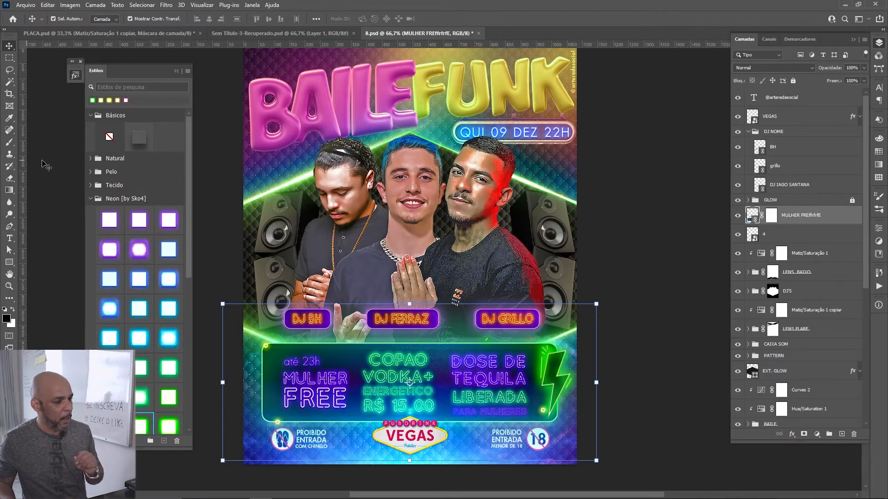
Step: Collapse the LENS_BAIXO, LENS FLARE and DJ NOME layer groups to tidy the flyer's layer list
{"action": "left_click", "coordinate": [688, 253]}
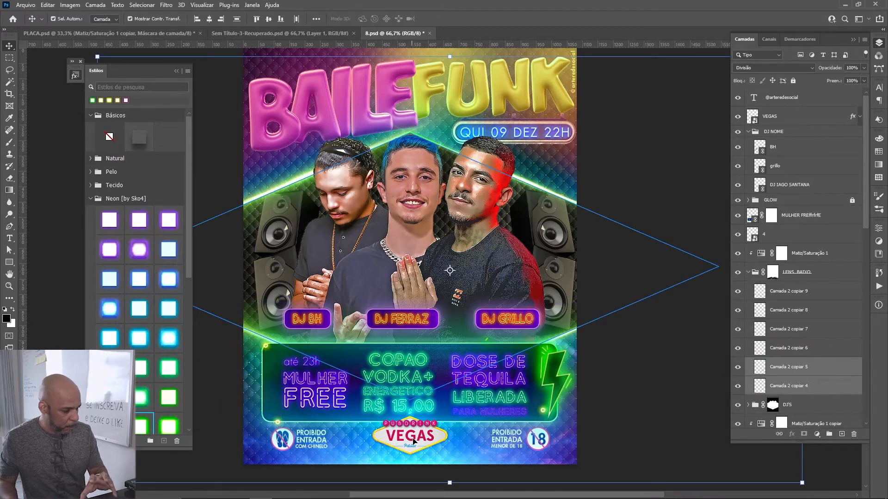
{"action": "left_click", "coordinate": [286, 444]}
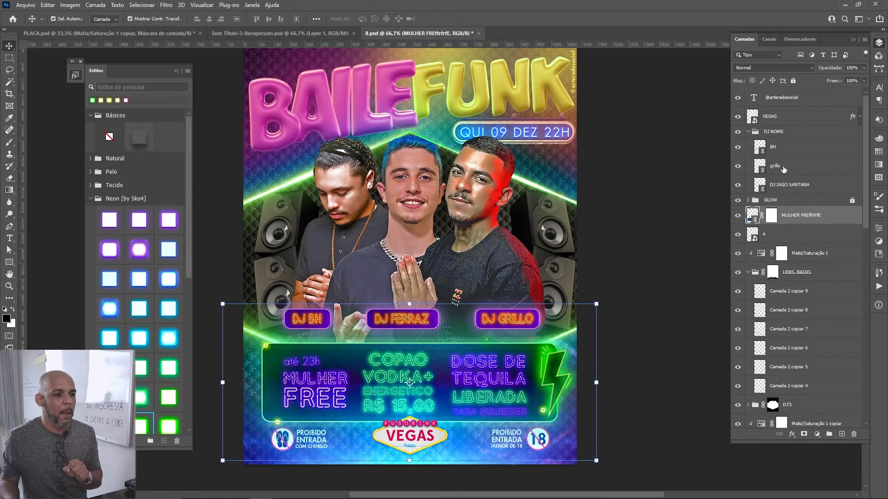
{"action": "scroll", "coordinate": [787, 166], "scroll_direction": "down", "scroll_amount": 5}
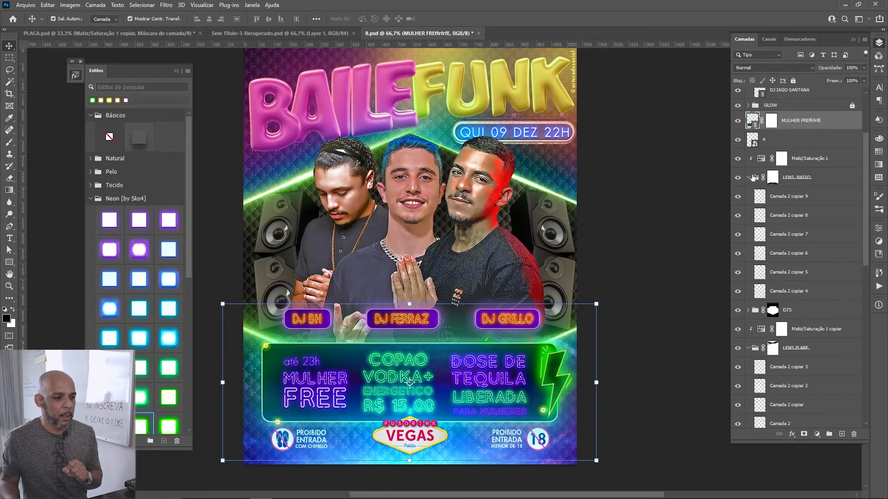
{"action": "left_click", "coordinate": [748, 178]}
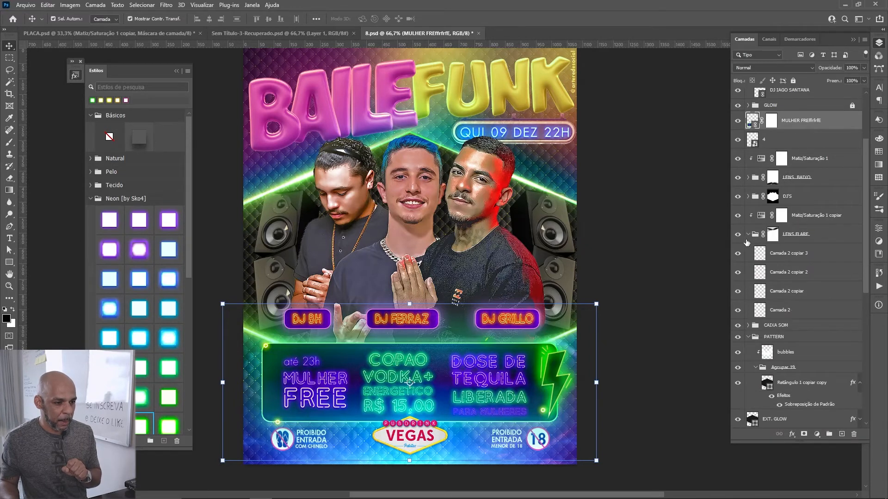
{"action": "left_click", "coordinate": [746, 240]}
{"action": "left_click", "coordinate": [746, 237]}
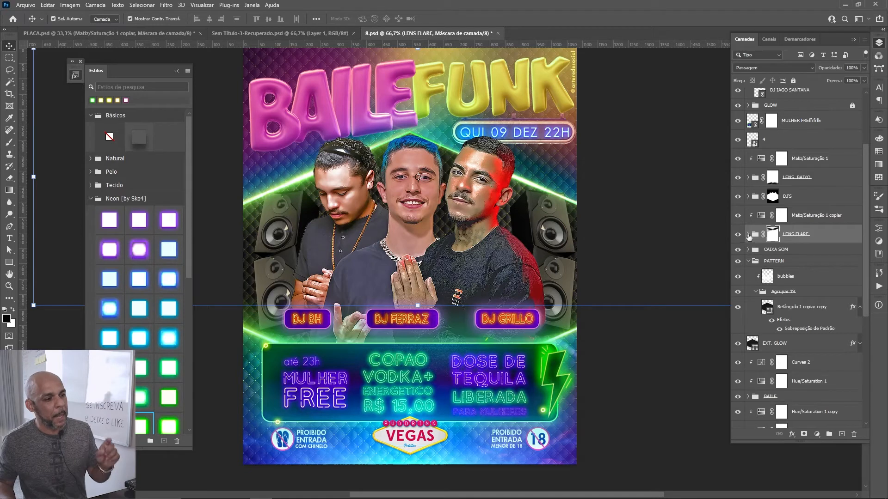
{"action": "scroll", "coordinate": [795, 196], "scroll_direction": "up", "scroll_amount": 3}
{"action": "scroll", "coordinate": [795, 196], "scroll_direction": "up", "scroll_amount": 1}
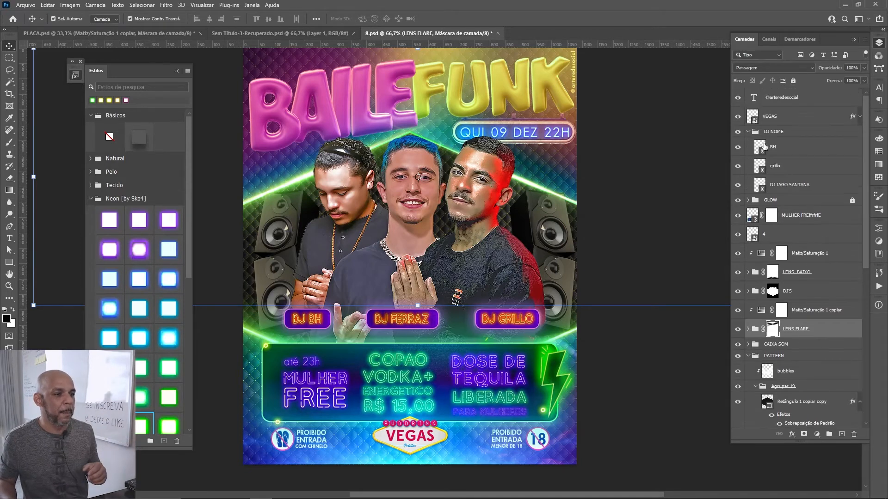
{"action": "left_click", "coordinate": [753, 134]}
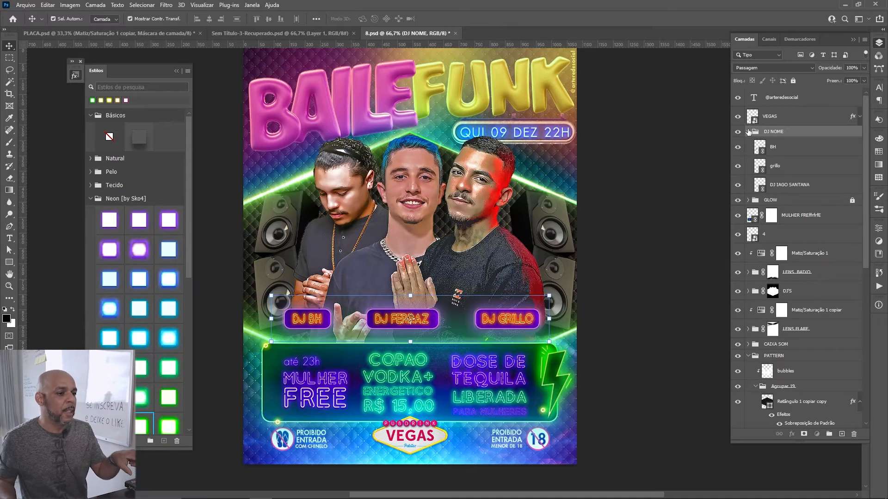
{"action": "left_click", "coordinate": [748, 131]}
Step: Select the footer's "proivido - no chinelo" notice by temporarily hiding the MULHER FREE promotion box layer
{"action": "left_click", "coordinate": [282, 441]}
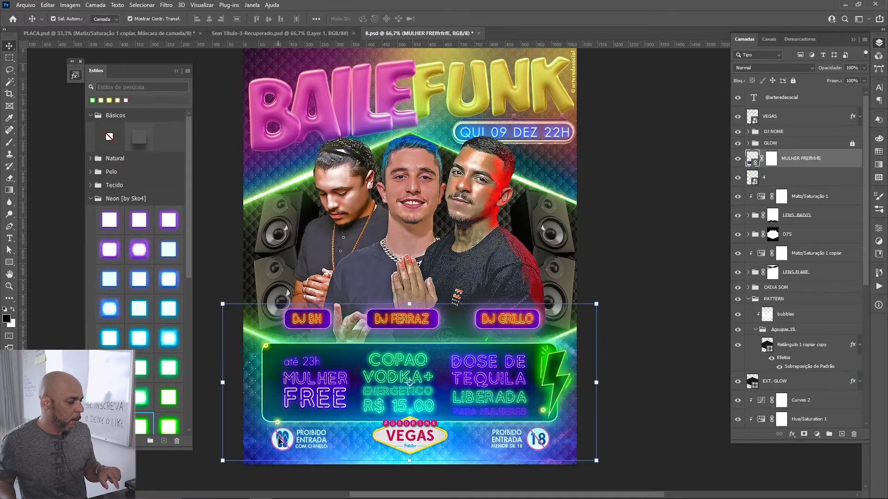
{"action": "left_click", "coordinate": [738, 161]}
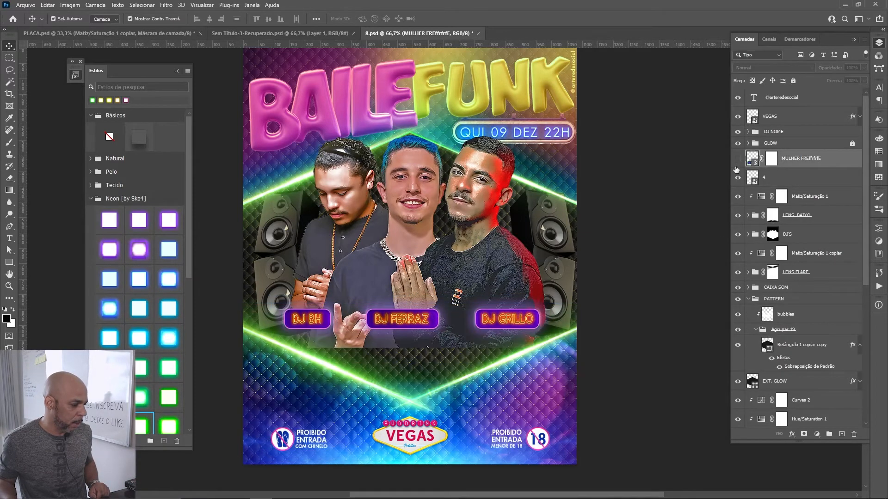
{"action": "left_click", "coordinate": [282, 440]}
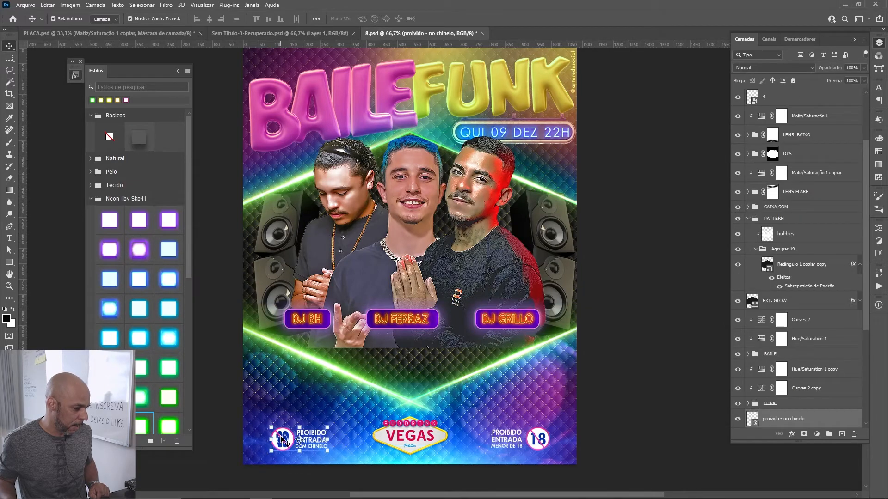
{"action": "scroll", "coordinate": [783, 389], "scroll_direction": "down", "scroll_amount": 3}
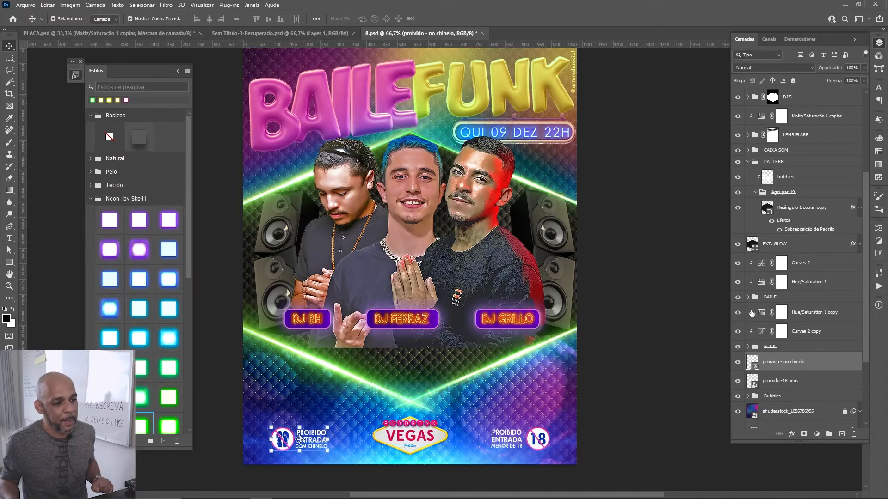
{"action": "scroll", "coordinate": [761, 154], "scroll_direction": "up", "scroll_amount": 3}
{"action": "scroll", "coordinate": [761, 154], "scroll_direction": "up", "scroll_amount": 1}
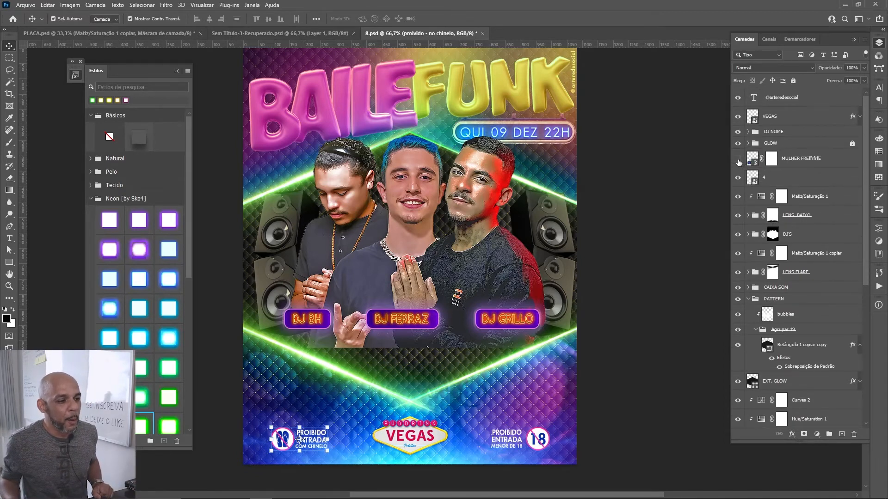
{"action": "left_click", "coordinate": [738, 160]}
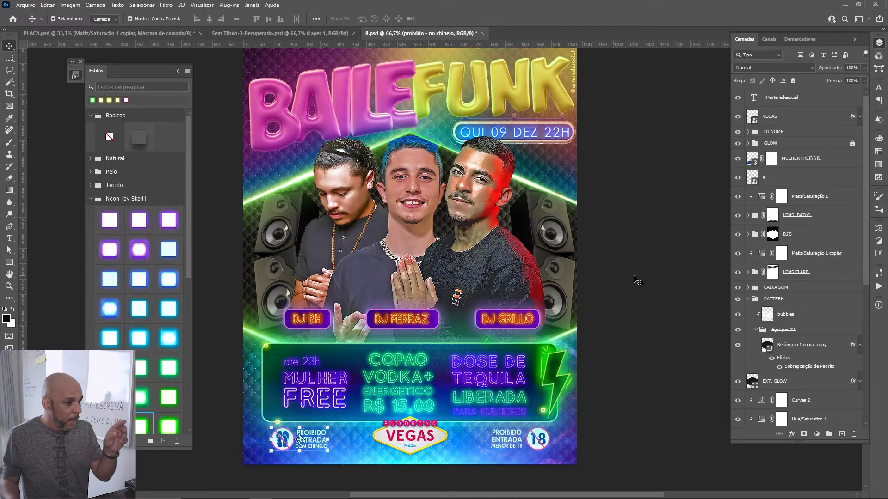
{"action": "scroll", "coordinate": [641, 280], "scroll_direction": "down", "scroll_amount": 1}
{"action": "scroll", "coordinate": [779, 305], "scroll_direction": "down", "scroll_amount": 5}
{"action": "scroll", "coordinate": [778, 305], "scroll_direction": "down", "scroll_amount": 2}
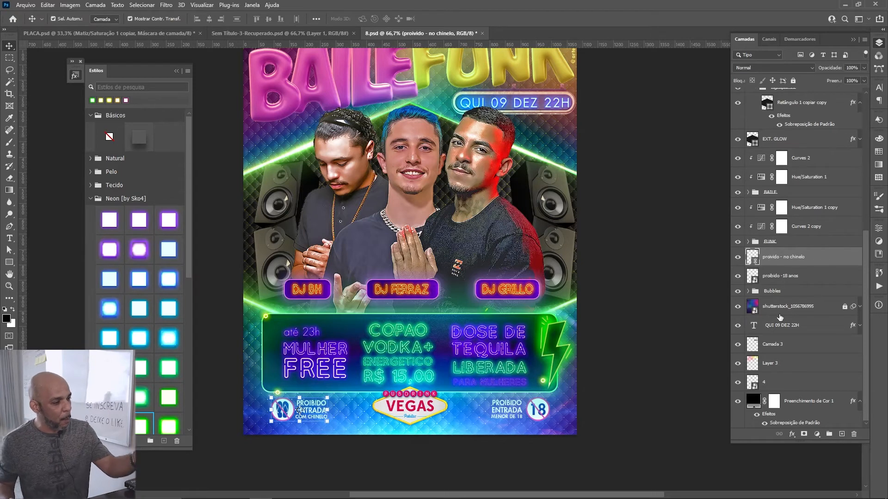
{"action": "left_click", "coordinate": [738, 306]}
{"action": "left_click", "coordinate": [738, 364]}
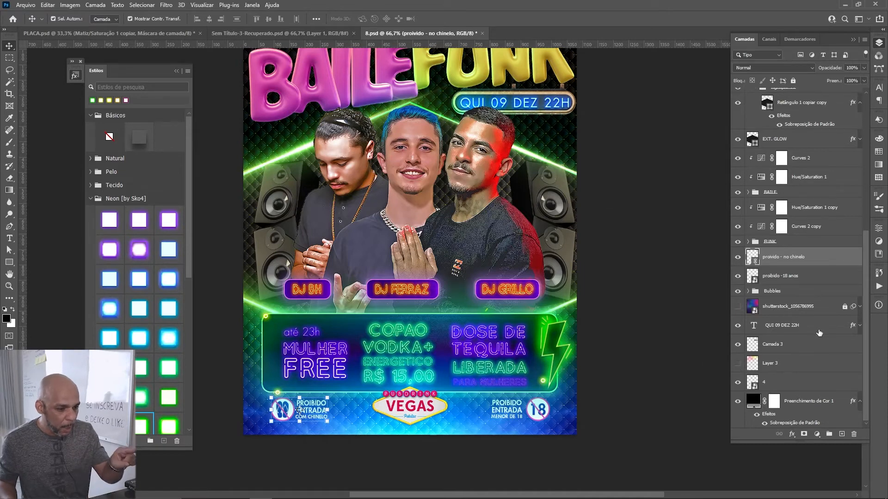
Step: Hide and show the EXT. GLOW layer and the GLOW group in turn to compare their light effects on the flyer
{"action": "scroll", "coordinate": [818, 333], "scroll_direction": "up", "scroll_amount": 3}
{"action": "left_click", "coordinate": [738, 253]}
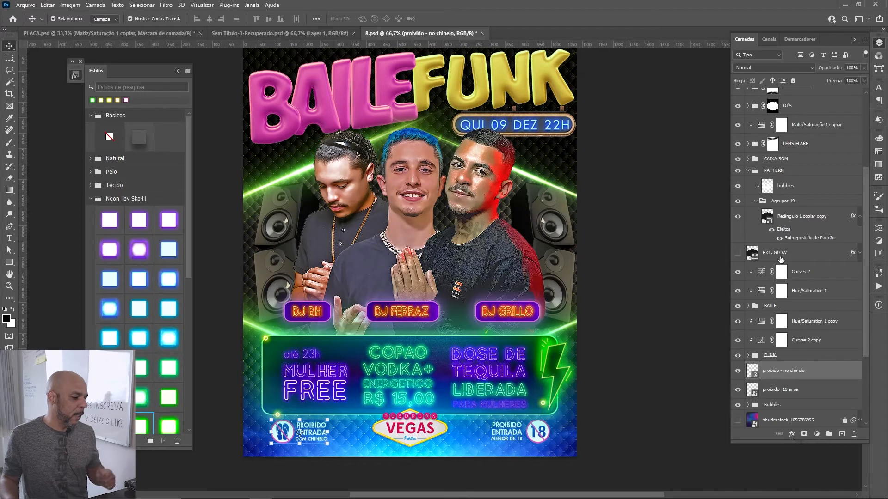
{"action": "left_click", "coordinate": [738, 253]}
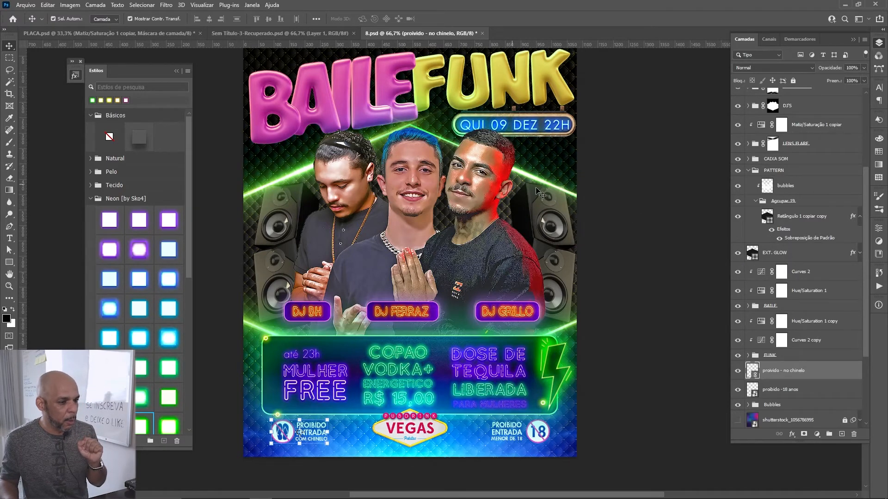
{"action": "scroll", "coordinate": [763, 243], "scroll_direction": "up", "scroll_amount": 5}
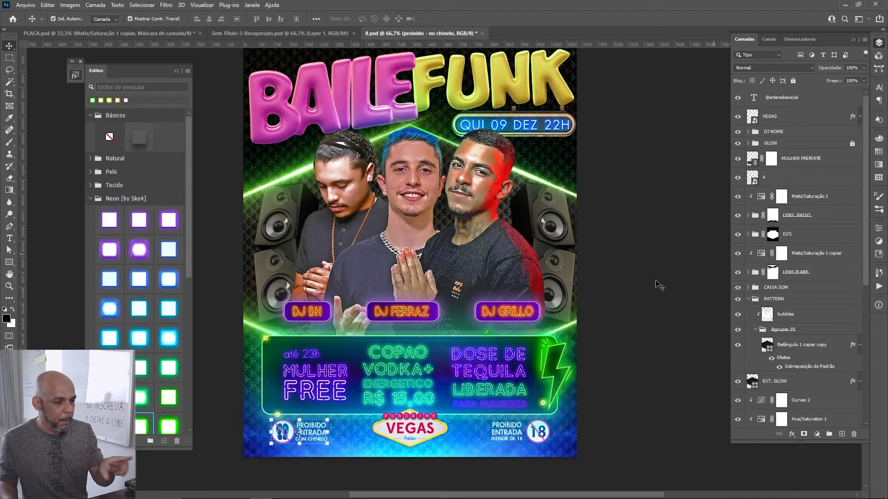
{"action": "scroll", "coordinate": [714, 296], "scroll_direction": "up", "scroll_amount": 1}
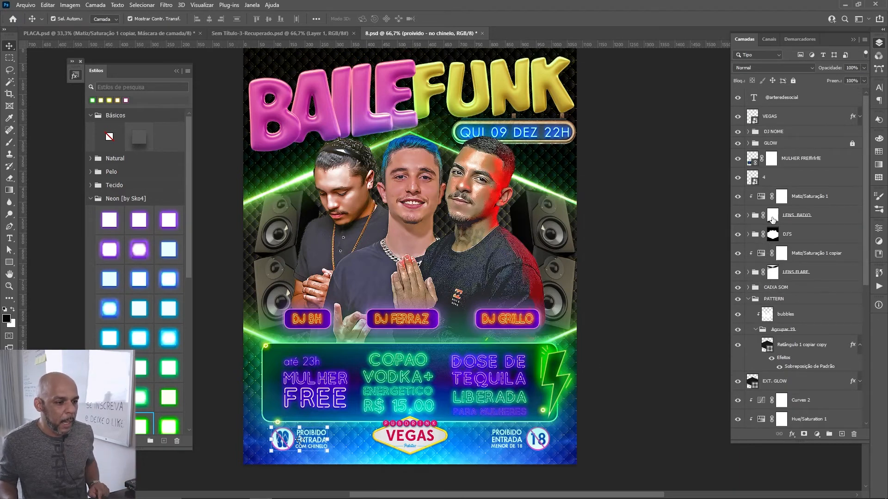
{"action": "left_click", "coordinate": [738, 144]}
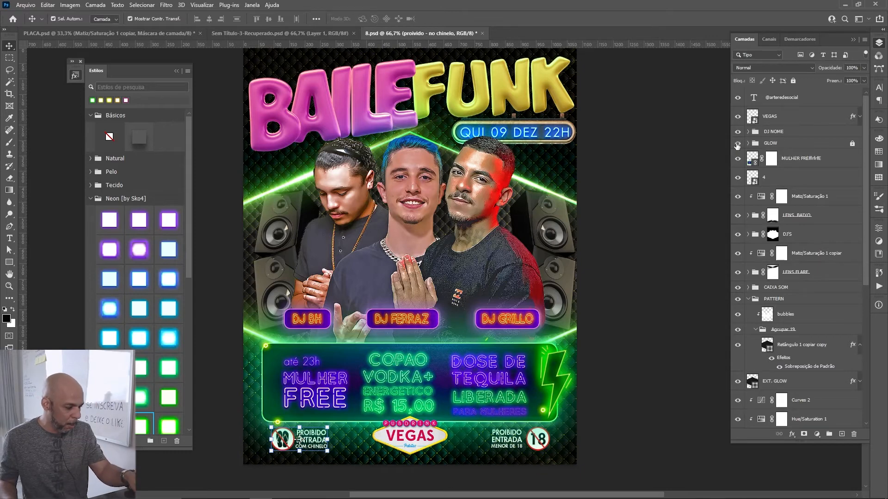
{"action": "left_click", "coordinate": [737, 144]}
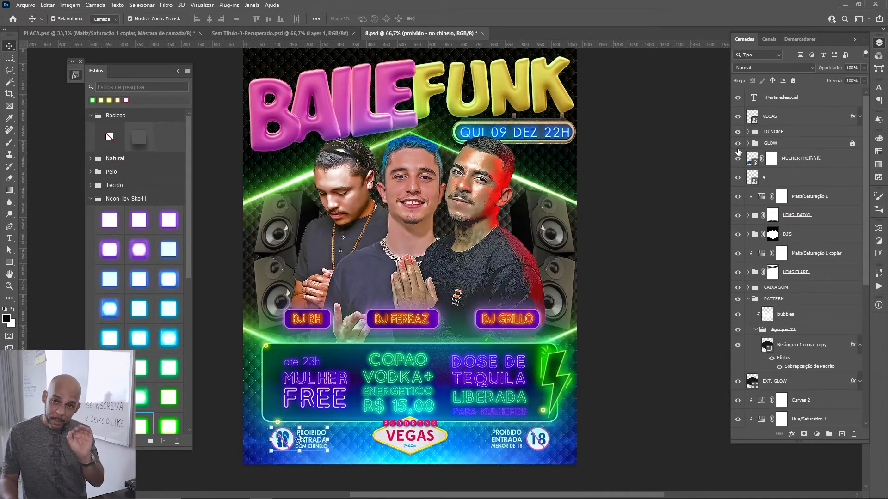
Step: Expand the GLOW group and open the source image of its shutterstock_528496372 smart object
{"action": "scroll", "coordinate": [783, 153], "scroll_direction": "down", "scroll_amount": 3}
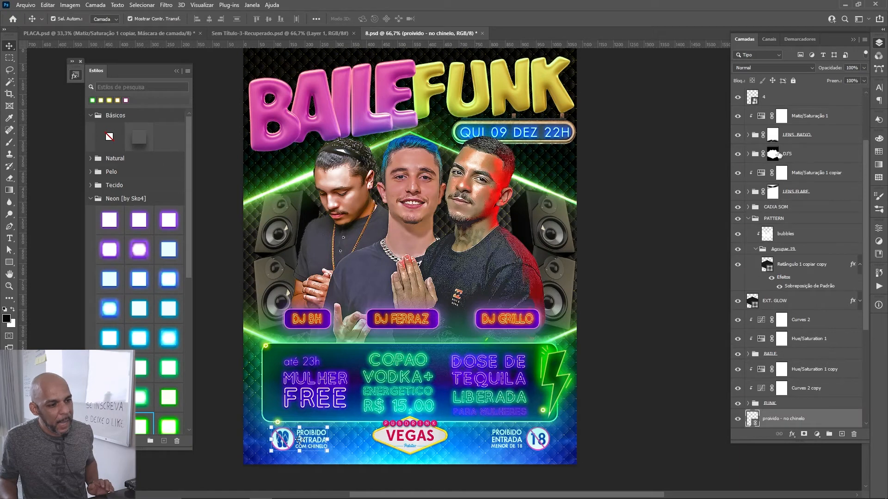
{"action": "scroll", "coordinate": [781, 365], "scroll_direction": "up", "scroll_amount": 3}
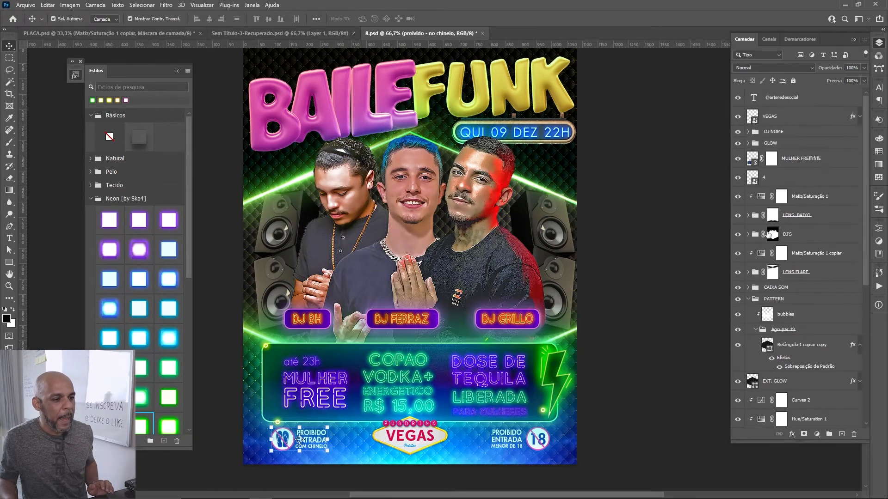
{"action": "left_click", "coordinate": [759, 143]}
{"action": "left_click", "coordinate": [748, 143]}
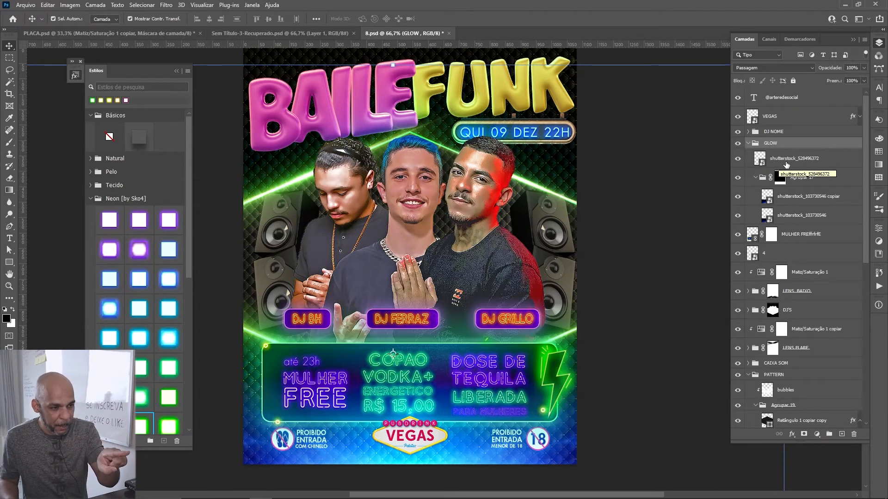
{"action": "left_click", "coordinate": [762, 161]}
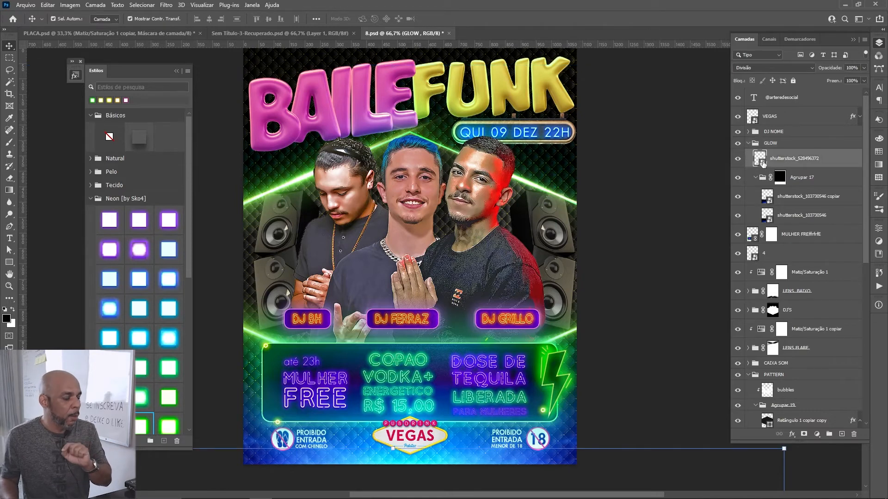
{"action": "double_click", "coordinate": [761, 160]}
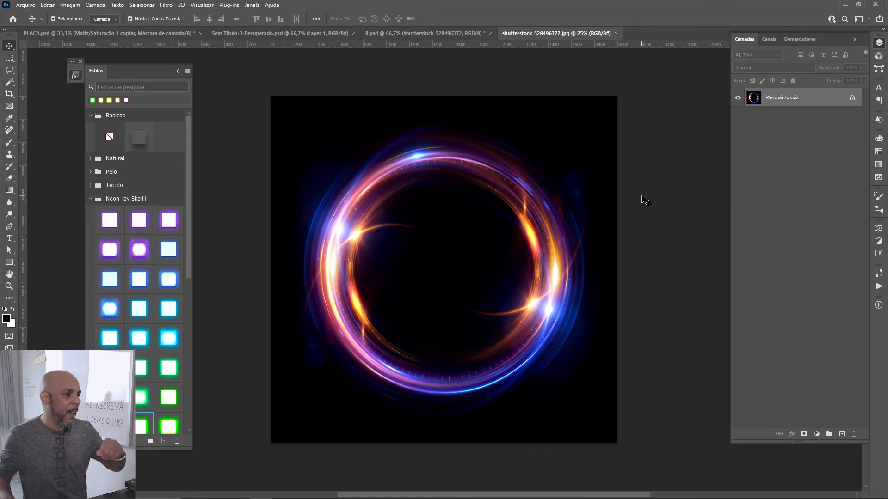
Step: Open the shutterstock_103730546 glow's source image from the flyer, view the other open documents, and return to 8.psd
{"action": "left_click", "coordinate": [430, 33]}
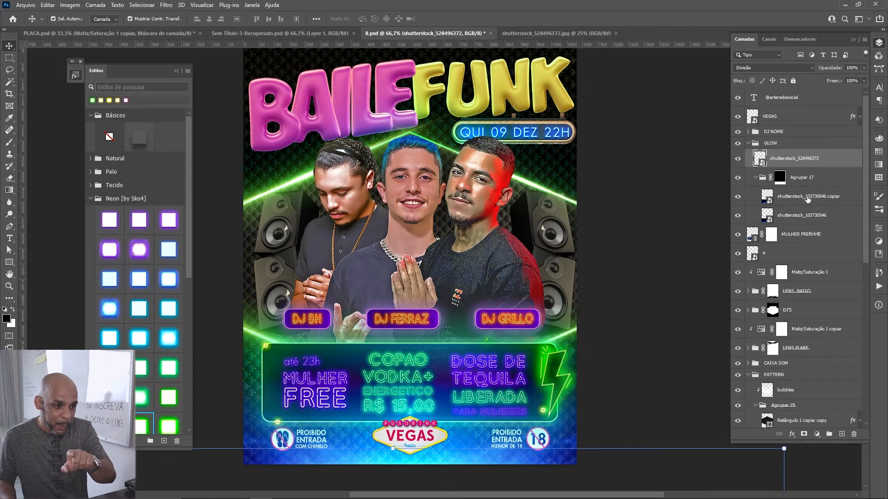
{"action": "double_click", "coordinate": [766, 216]}
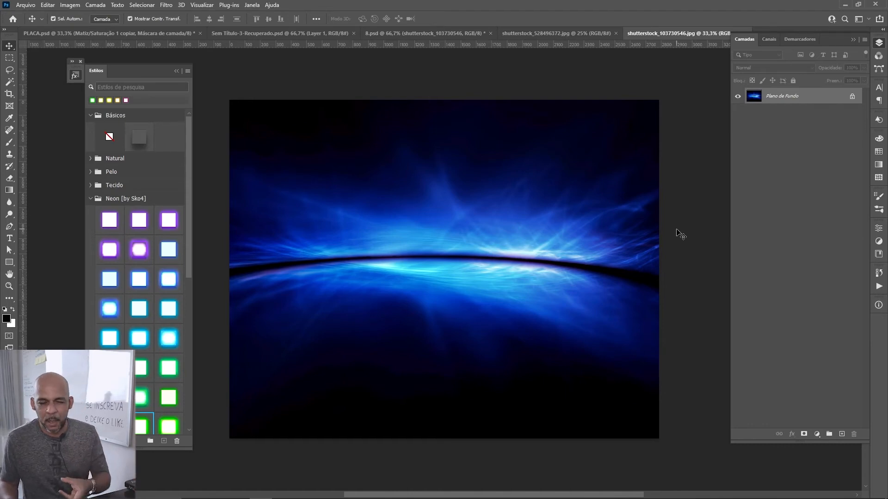
{"action": "left_click", "coordinate": [589, 33]}
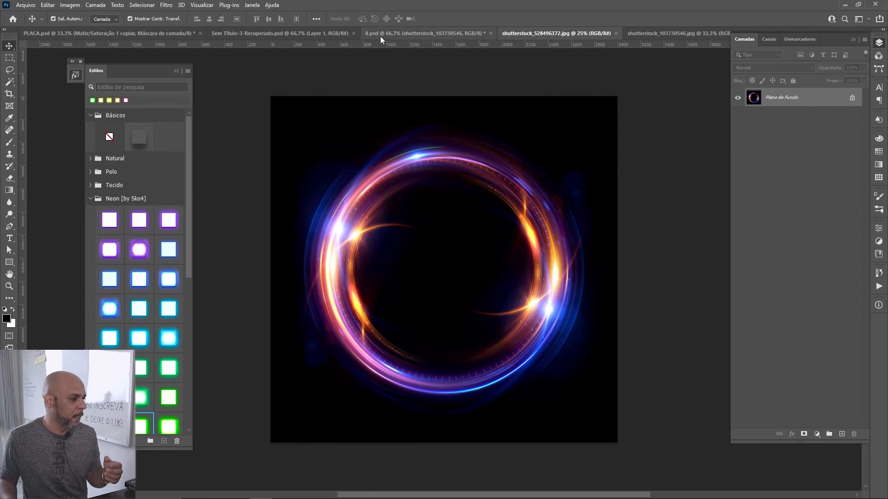
{"action": "left_click", "coordinate": [380, 35]}
{"action": "left_click", "coordinate": [300, 34]}
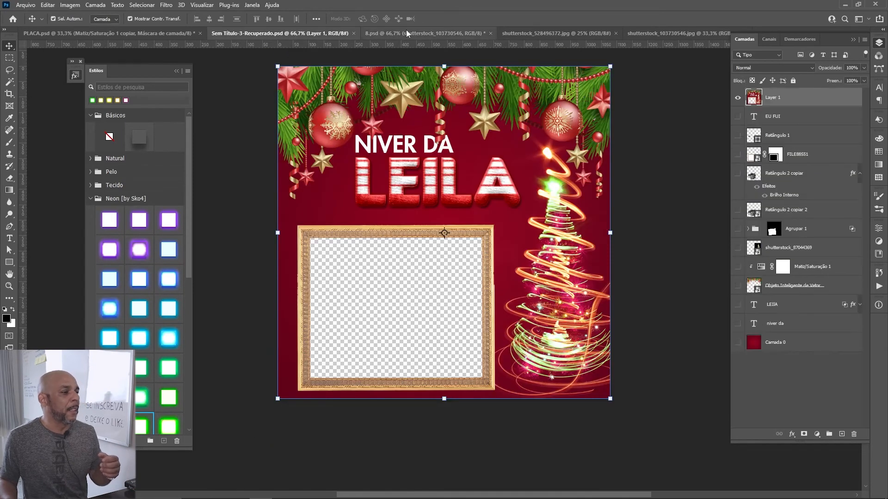
{"action": "left_click", "coordinate": [426, 32]}
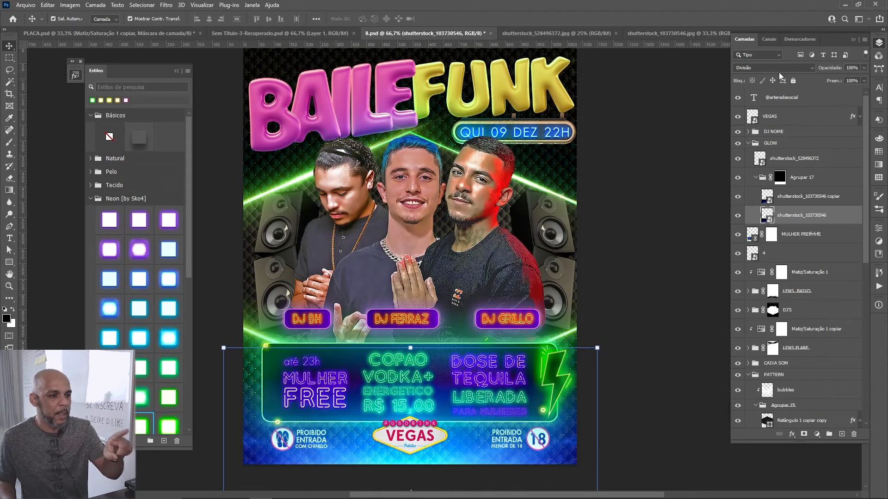
Step: Hide and show the shutterstock_103730546 copiar layer and the whole GLOW group to compare their light on the flyer
{"action": "left_click", "coordinate": [738, 198]}
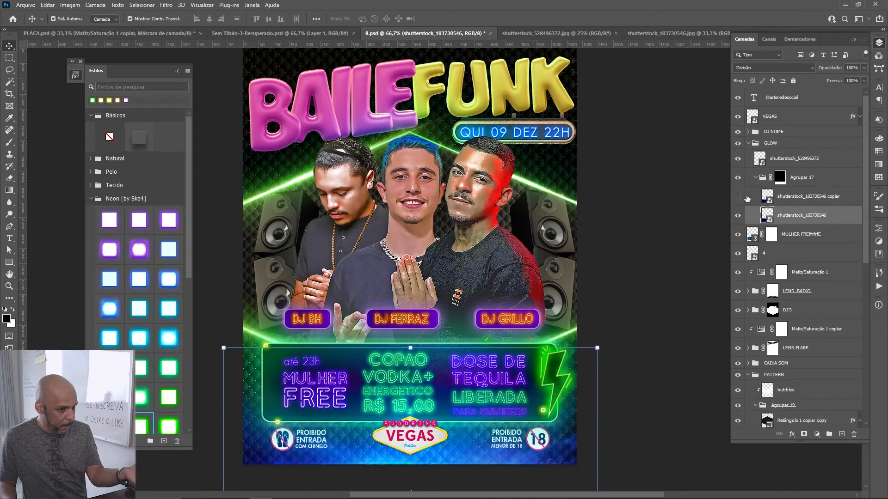
{"action": "left_click", "coordinate": [748, 199]}
{"action": "left_click", "coordinate": [739, 198]}
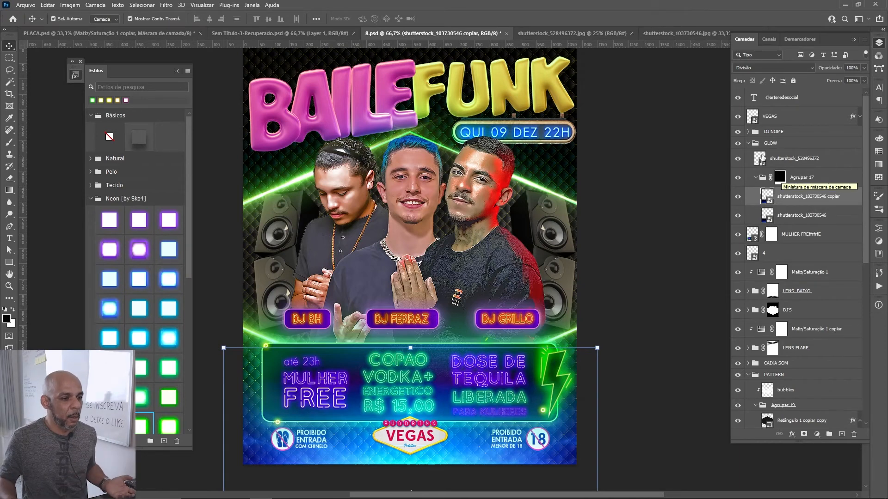
{"action": "left_click", "coordinate": [738, 144]}
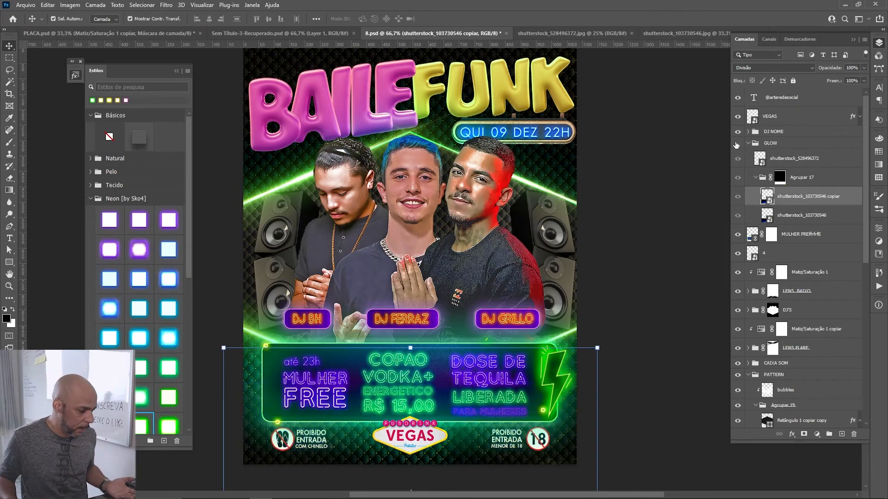
{"action": "left_click", "coordinate": [737, 143]}
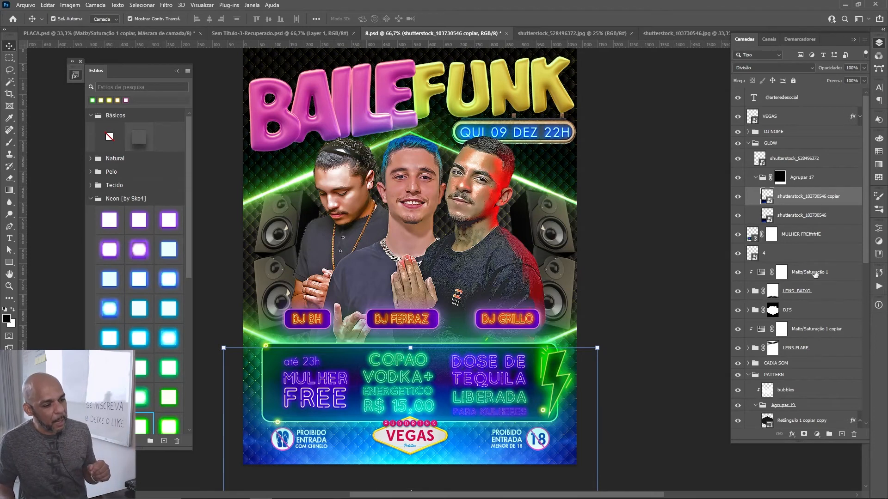
{"action": "scroll", "coordinate": [786, 387], "scroll_direction": "down", "scroll_amount": 10}
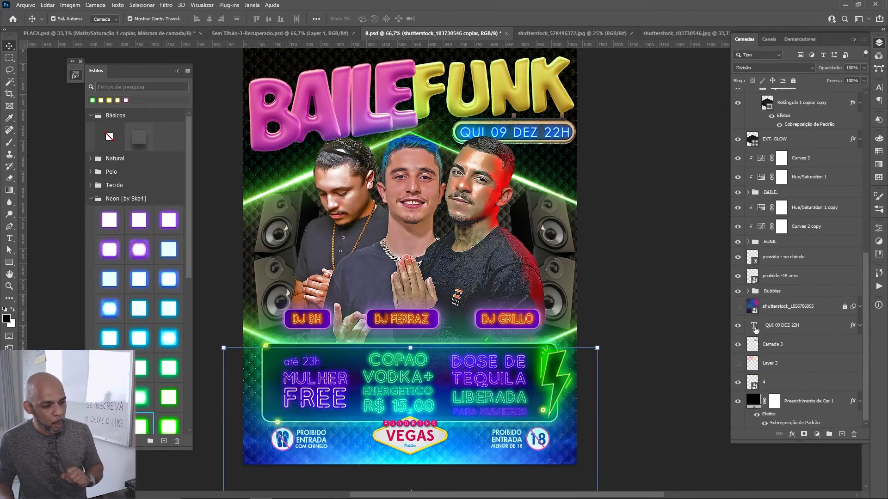
{"action": "left_click", "coordinate": [737, 307]}
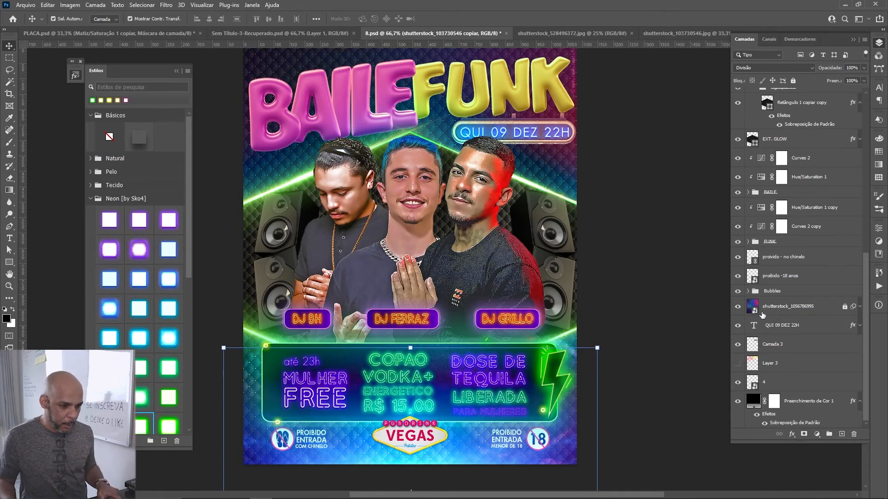
{"action": "left_click", "coordinate": [843, 308]}
{"action": "left_click", "coordinate": [753, 309]}
{"action": "double_click", "coordinate": [752, 310]}
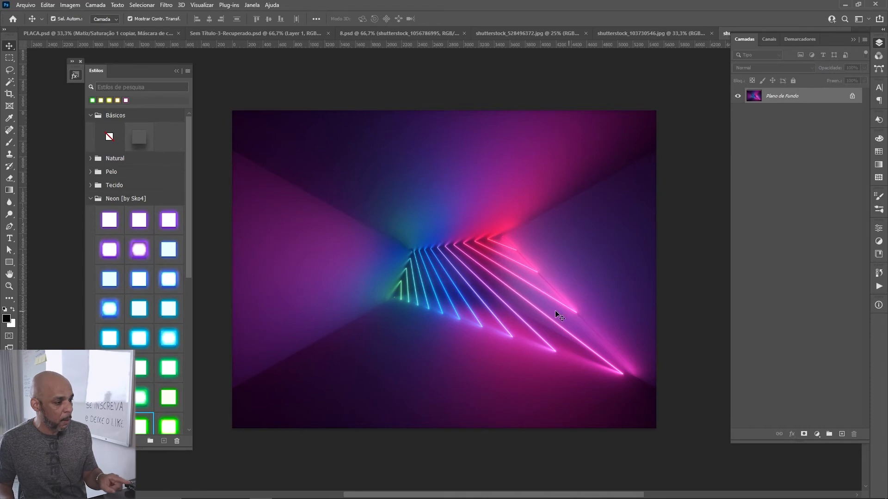
{"action": "key", "text": "ctrl"}
{"action": "key", "text": "ctrl+w"}
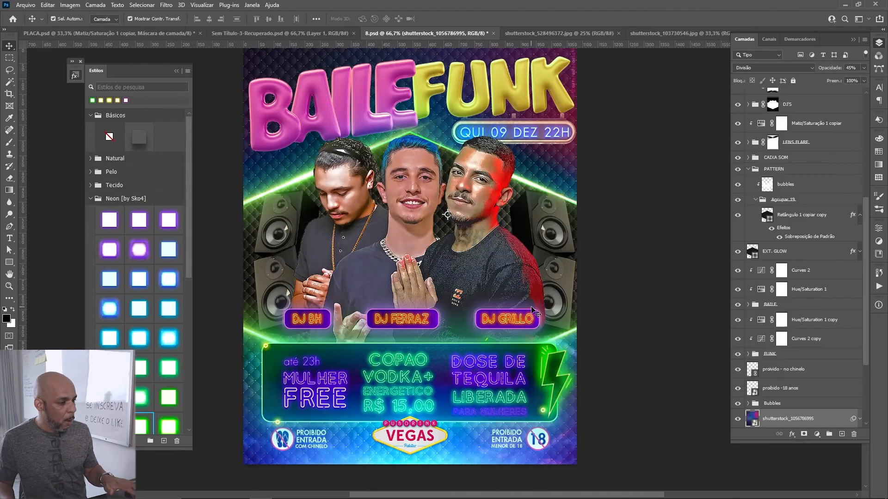
{"action": "scroll", "coordinate": [777, 370], "scroll_direction": "down", "scroll_amount": 5}
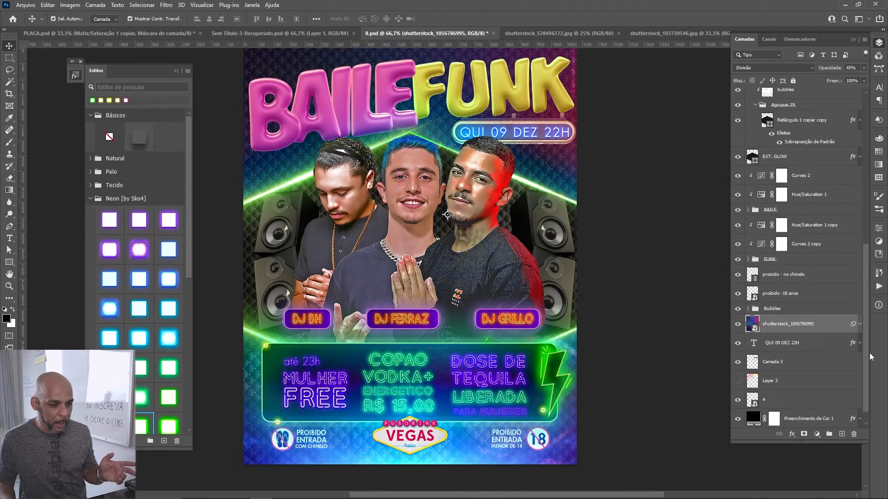
{"action": "left_click", "coordinate": [859, 324]}
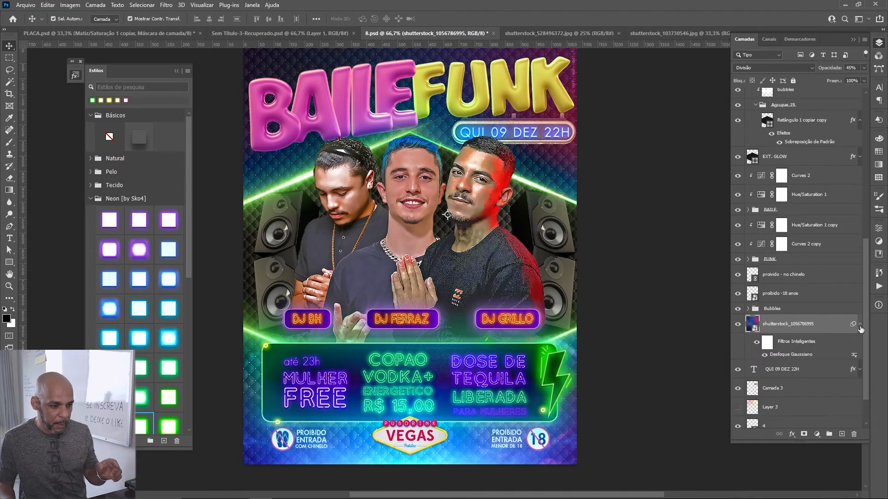
{"action": "double_click", "coordinate": [791, 355]}
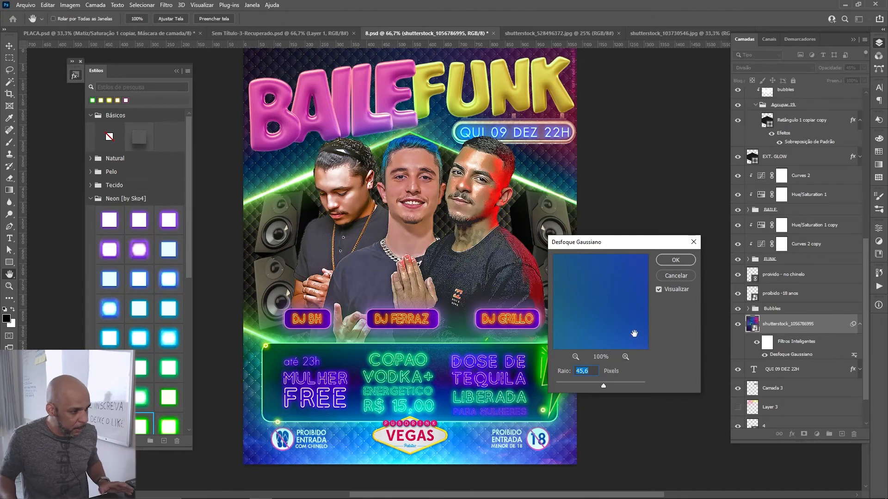
{"action": "left_click", "coordinate": [664, 262]}
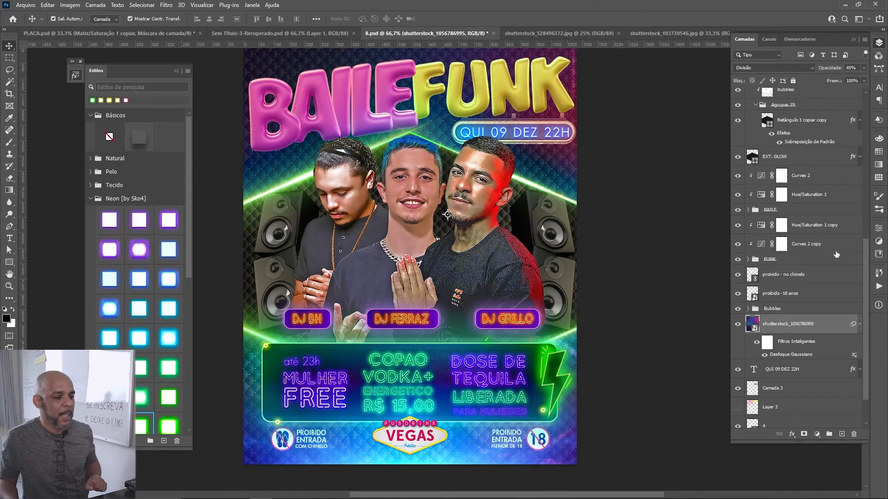
{"action": "left_click", "coordinate": [738, 324]}
{"action": "left_click", "coordinate": [738, 325]}
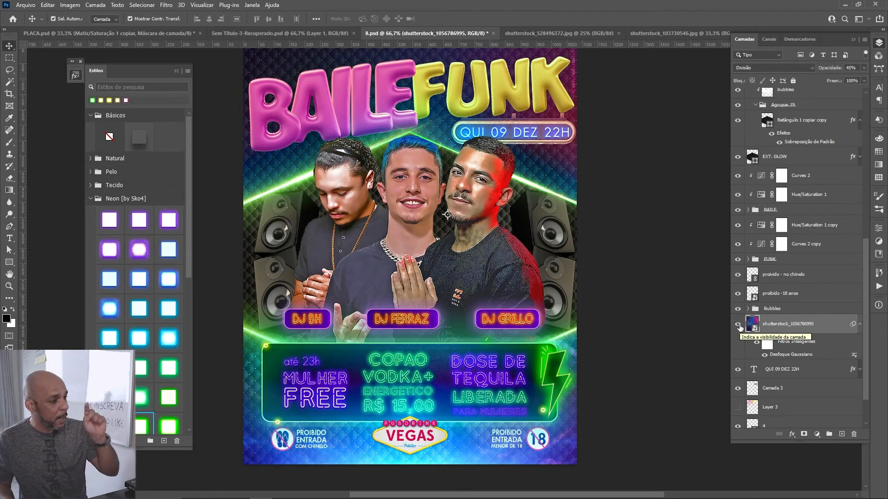
Step: Show the Layer 3 colour layer in the flyer and select it
{"action": "scroll", "coordinate": [682, 305], "scroll_direction": "up", "scroll_amount": 2}
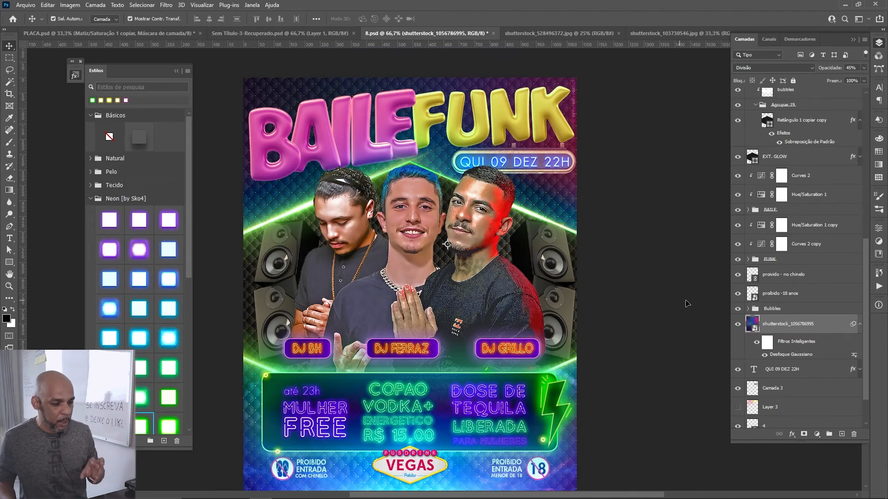
{"action": "scroll", "coordinate": [760, 341], "scroll_direction": "down", "scroll_amount": 3}
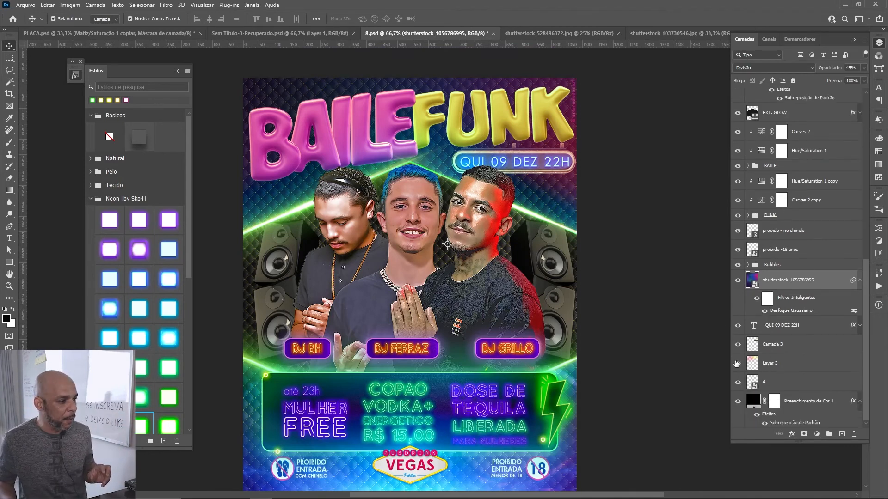
{"action": "left_click", "coordinate": [736, 364]}
{"action": "left_click", "coordinate": [772, 366]}
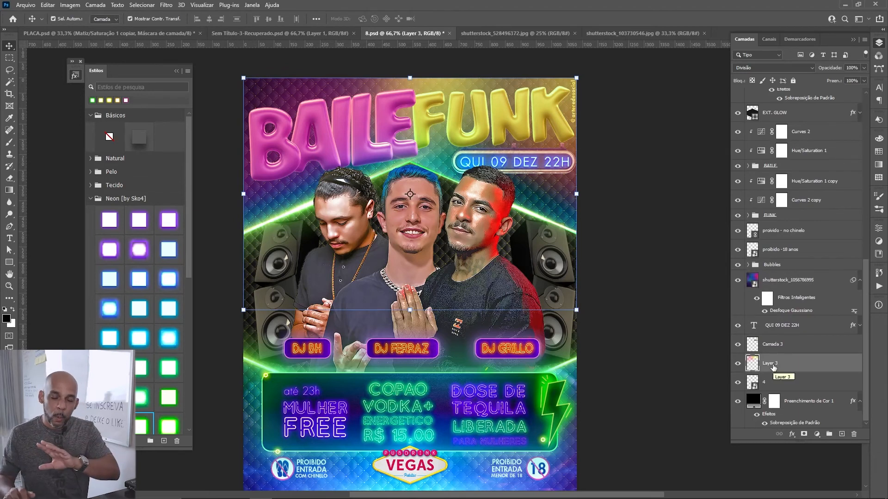
Step: Activate the Brush tool and enlarge its brush size to 300 px
{"action": "key", "text": "b"}
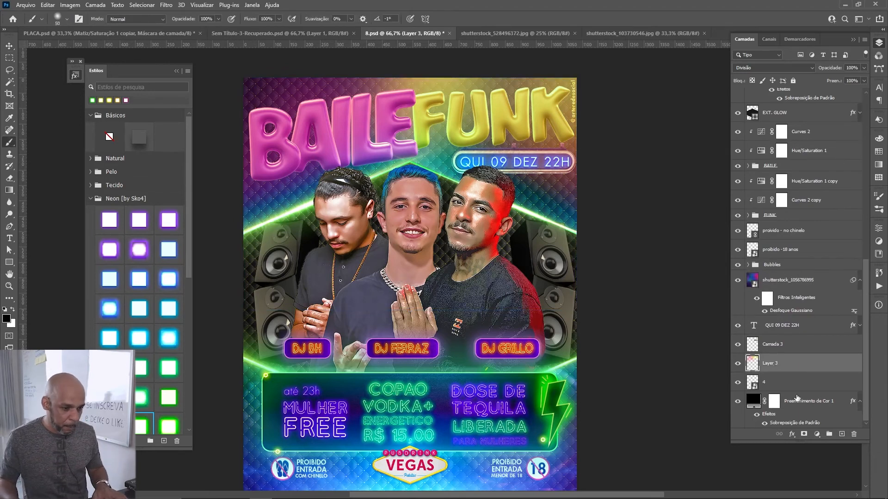
{"action": "right_click", "coordinate": [364, 256]}
{"action": "left_click_drag", "start_coordinate": [448, 89], "coordinate": [477, 90]}
{"action": "key", "text": "Return"}
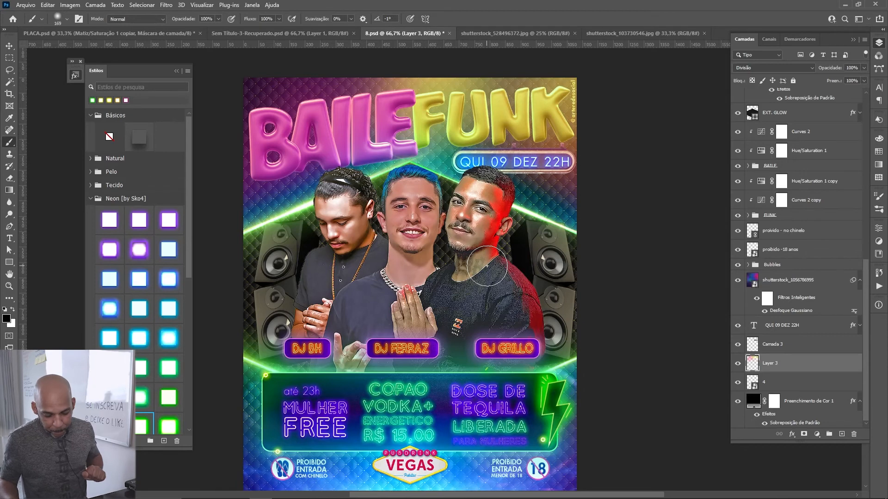
{"action": "key", "text": "bracketright"}
{"action": "key", "text": "bracketright"}
{"action": "key", "text": "bracketright"}
{"action": "key", "text": "bracketright"}
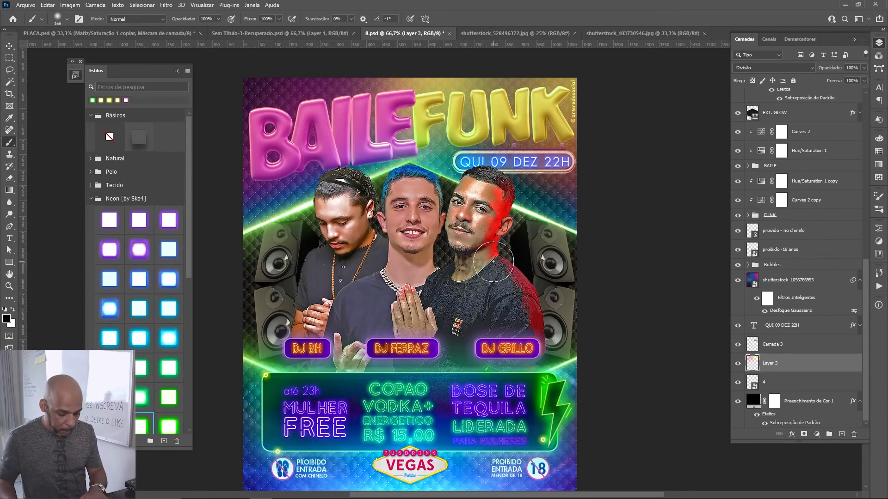
Step: Set the foreground colour to magenta ff00c0 and the brush opacity to 10%
{"action": "left_click", "coordinate": [7, 318]}
{"action": "left_click", "coordinate": [224, 295]}
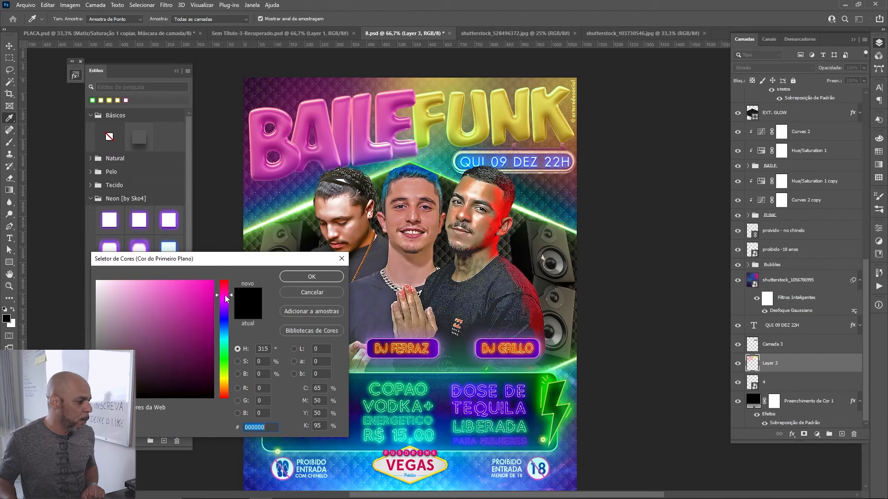
{"action": "left_click_drag", "start_coordinate": [212, 294], "coordinate": [220, 268]}
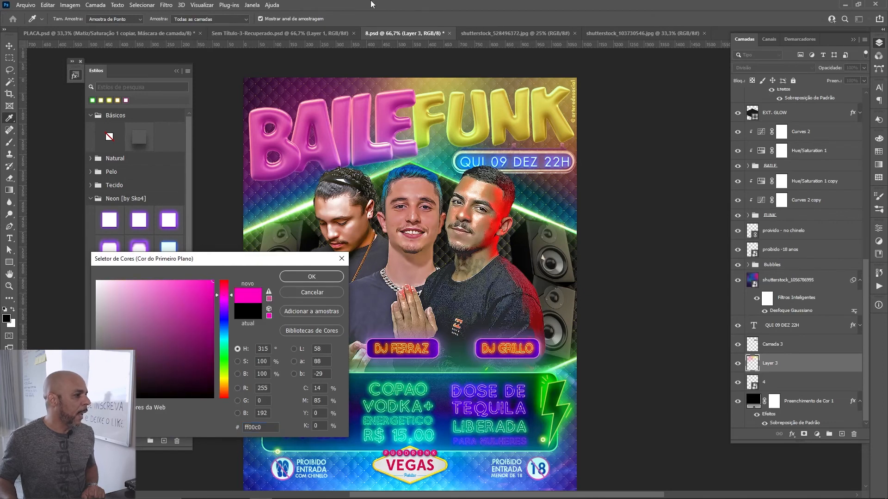
{"action": "left_click", "coordinate": [312, 278]}
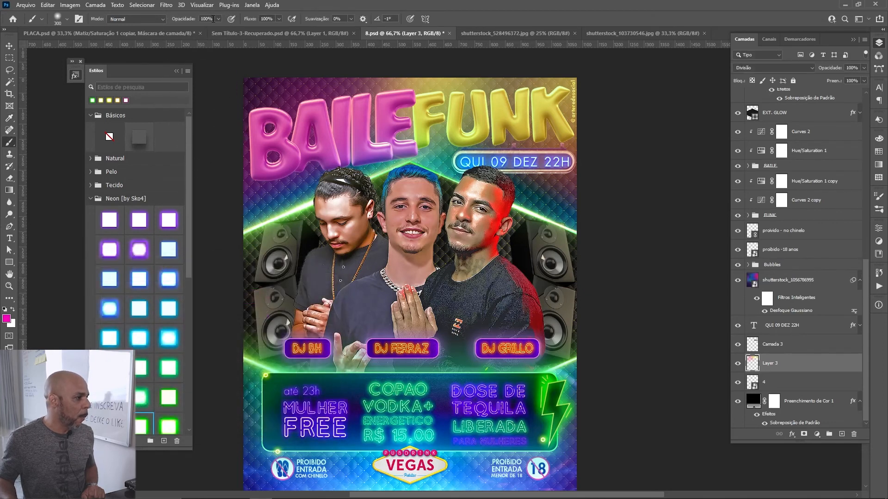
{"action": "type", "text": "10"}
{"action": "key", "text": "Return"}
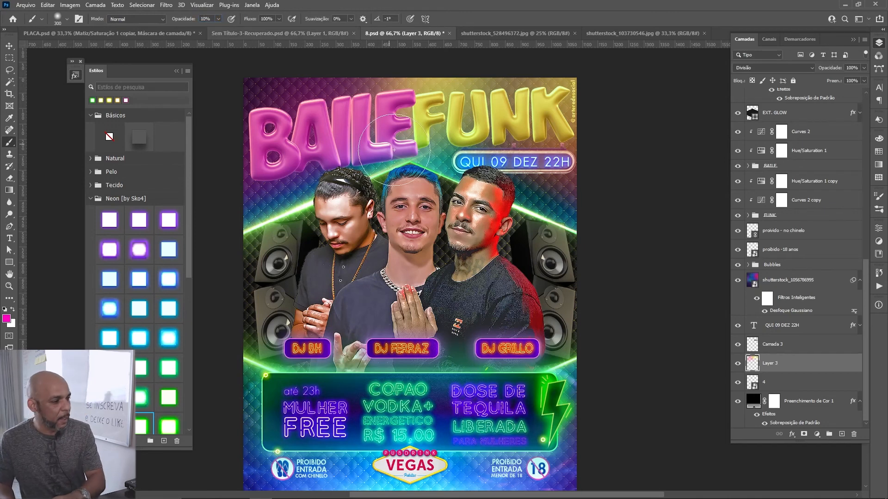